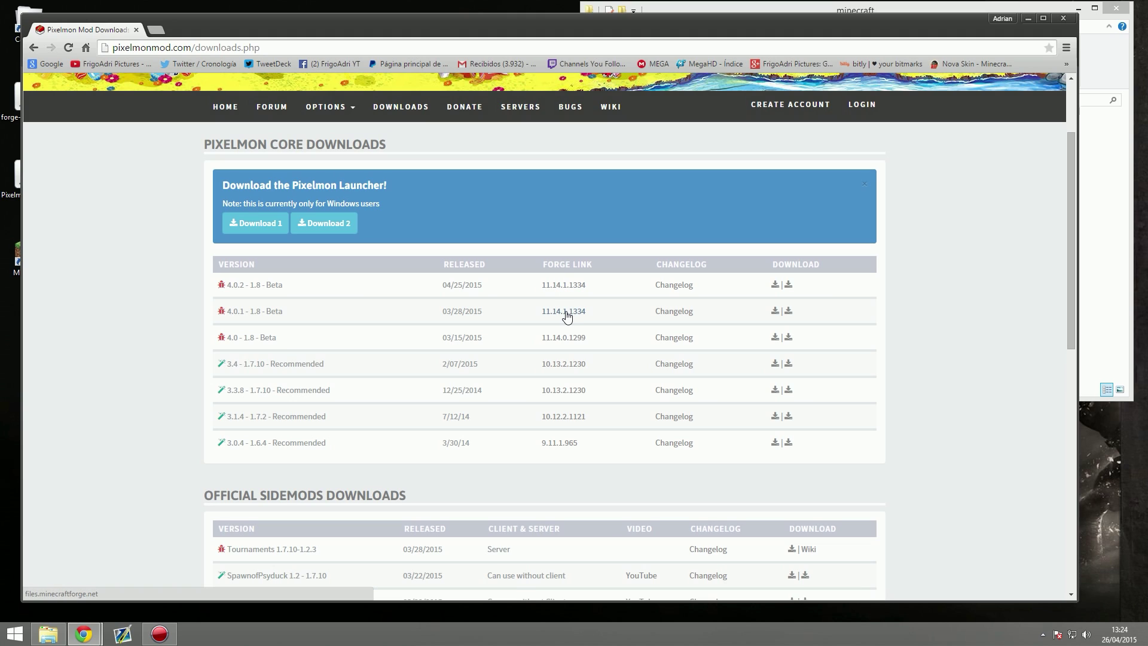
Step: Open the Forge link of Pixelmon 4.0.1 in a new tab and check the recommended Forge version
{"action": "right_click", "coordinate": [567, 317]}
{"action": "left_click", "coordinate": [591, 317]}
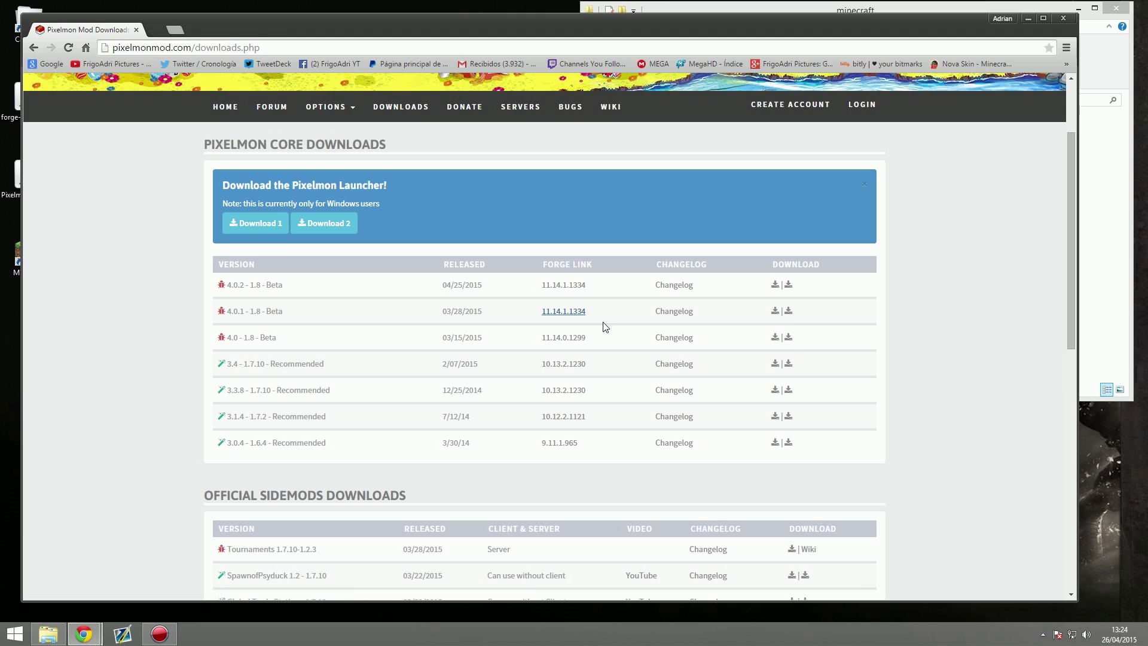
{"action": "left_click", "coordinate": [228, 33]}
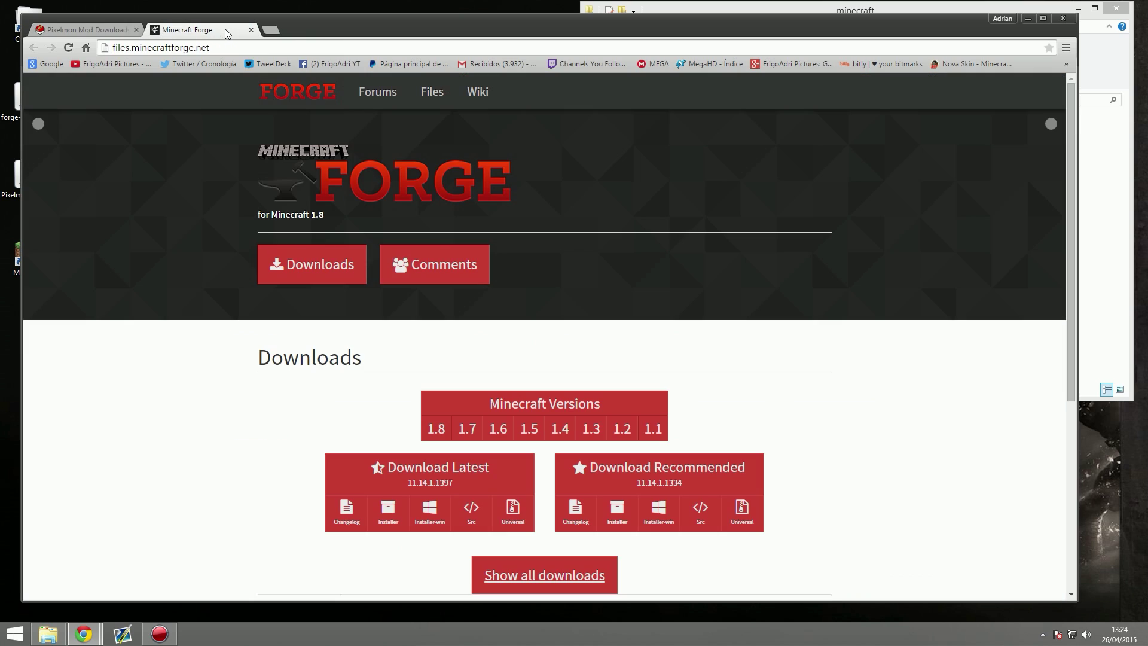
{"action": "scroll", "coordinate": [372, 261], "scroll_direction": "down", "scroll_amount": 2}
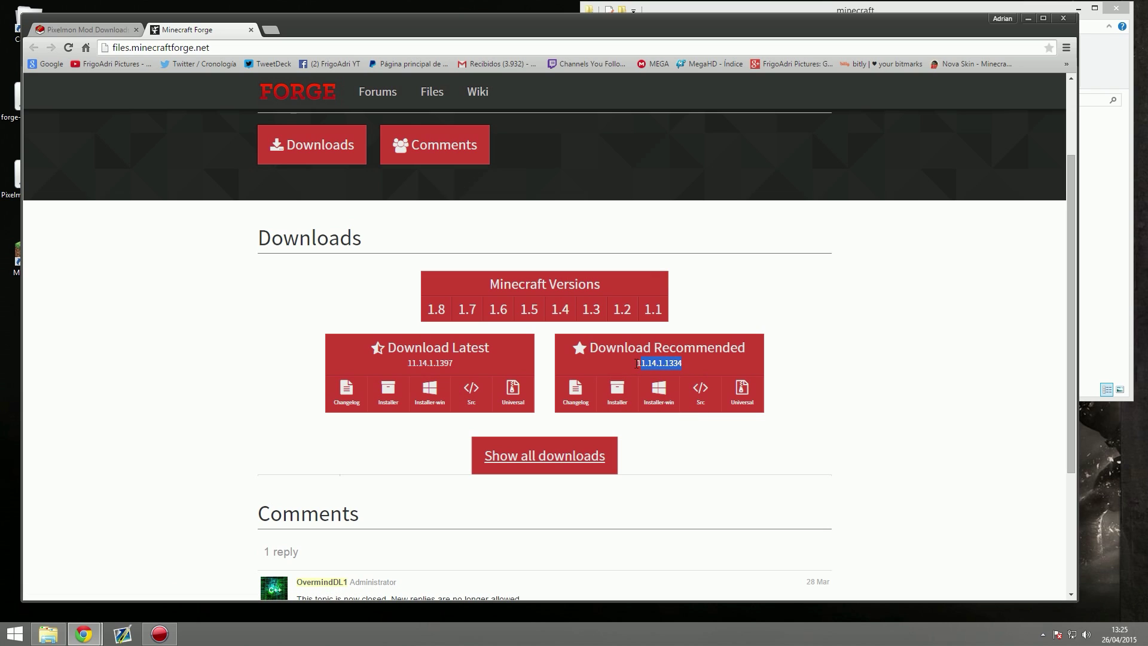
{"action": "left_click_drag", "start_coordinate": [635, 363], "coordinate": [635, 363]}
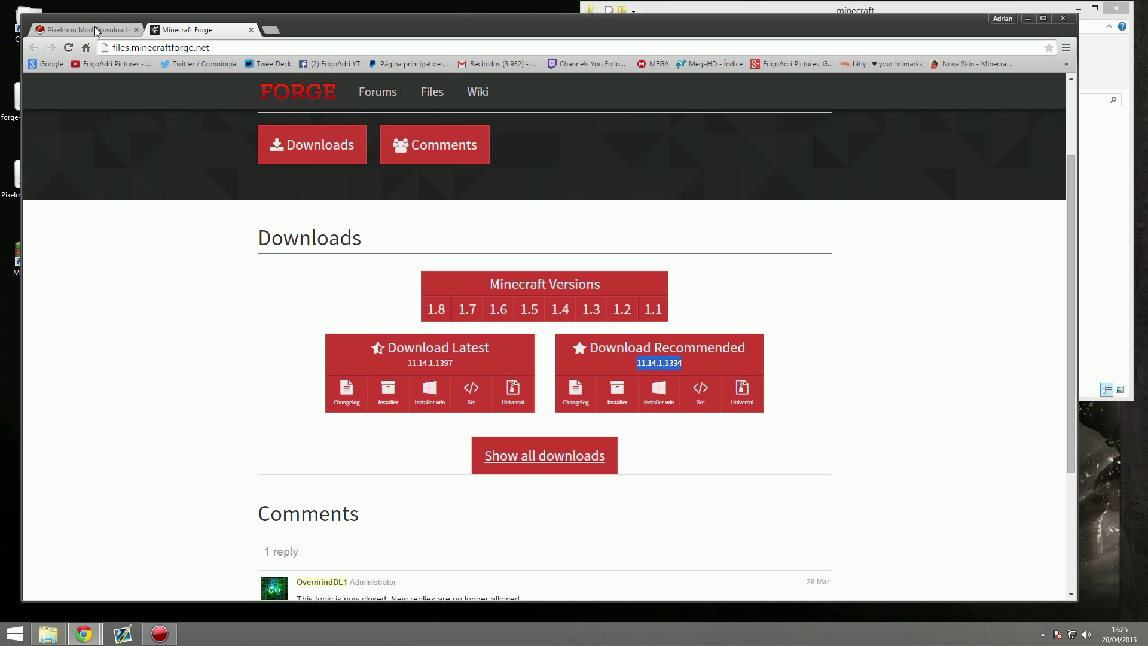
Step: Check which Forge version Pixelmon 4.0.2 requires on the Pixelmon downloads page, and return to the Forge downloads page
{"action": "left_click", "coordinate": [90, 35]}
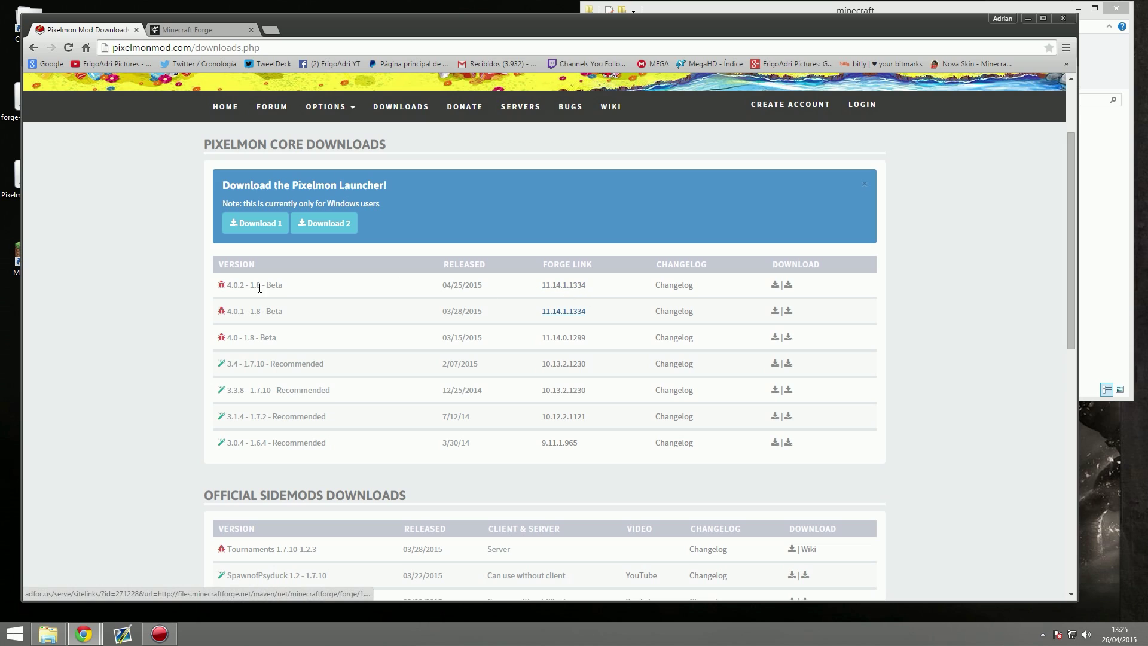
{"action": "left_click_drag", "start_coordinate": [227, 284], "coordinate": [246, 282]}
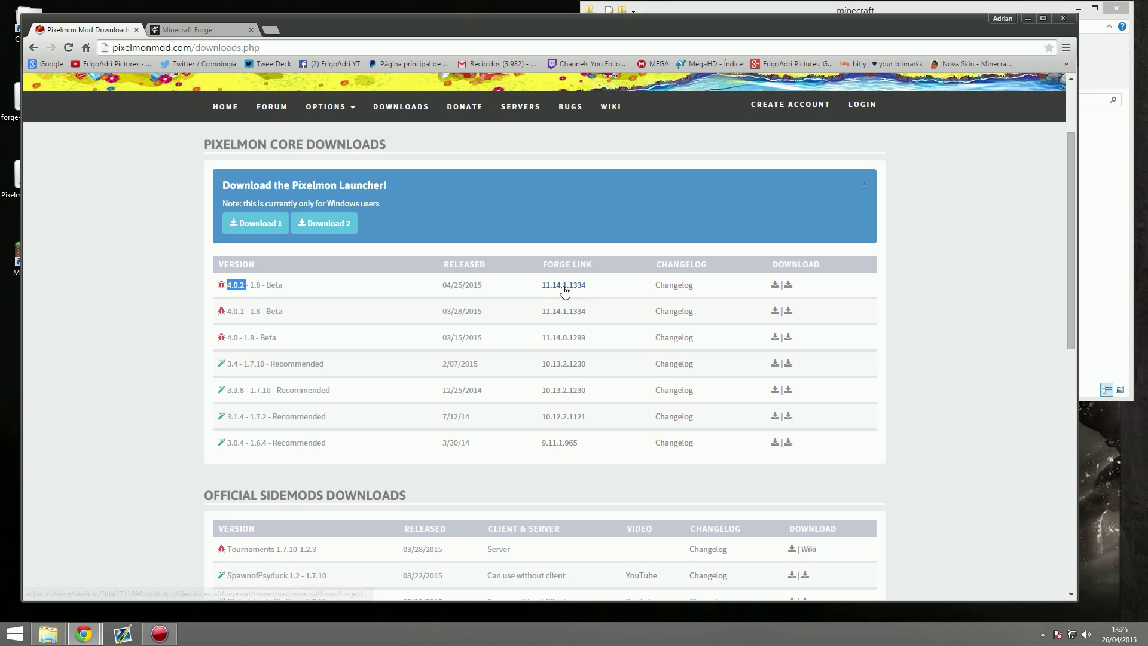
{"action": "left_click_drag", "start_coordinate": [588, 285], "coordinate": [540, 288]}
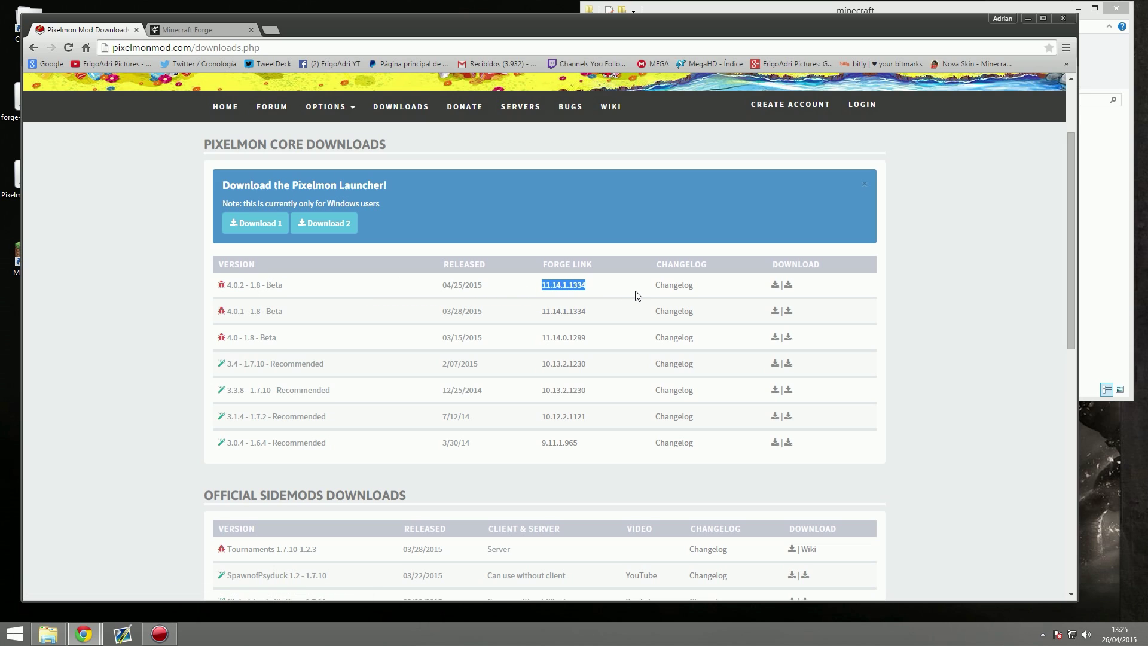
{"action": "left_click", "coordinate": [194, 28]}
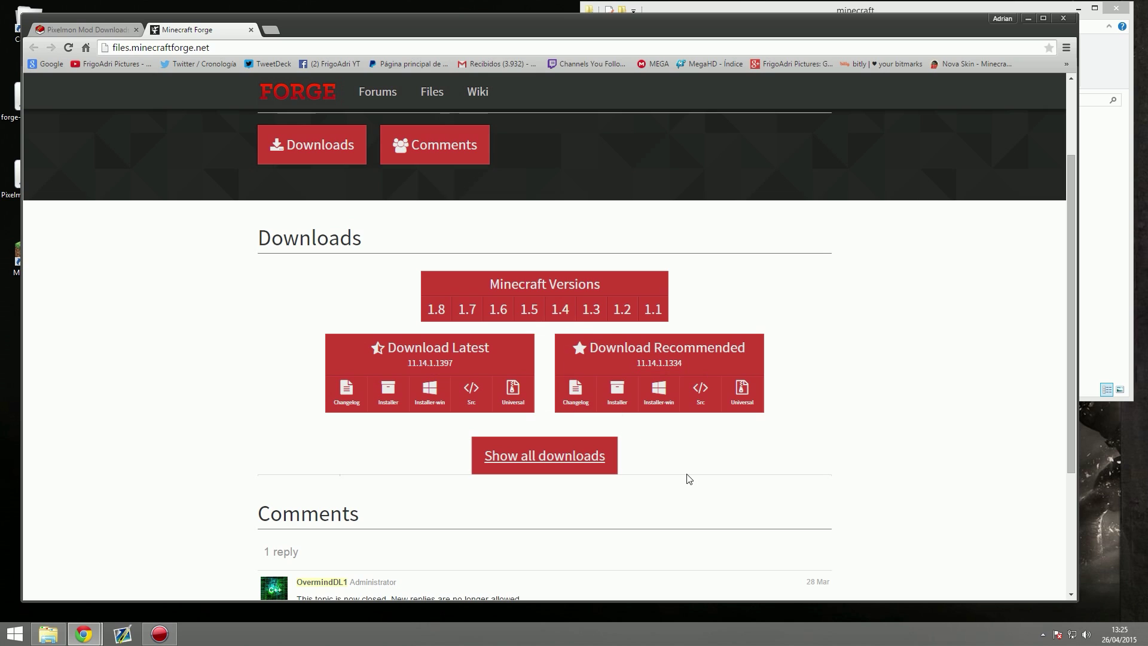
Step: Open the installer download for recommended Forge 11.14.1.1334 and go back to the Forge downloads page
{"action": "left_click", "coordinate": [622, 395]}
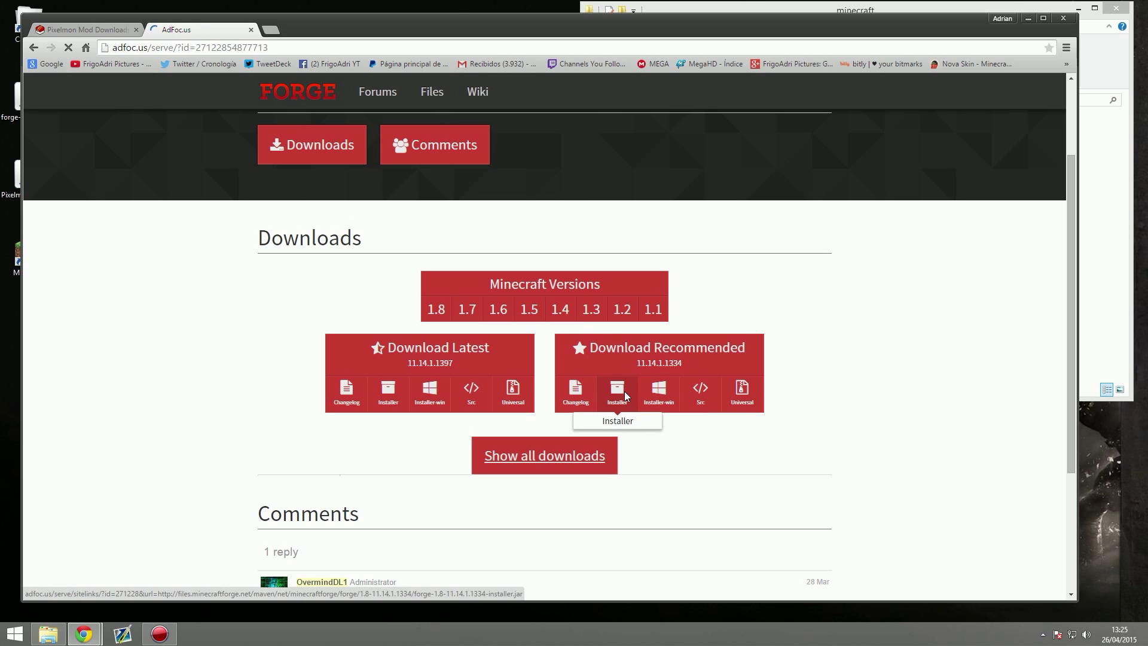
{"action": "left_click", "coordinate": [33, 48]}
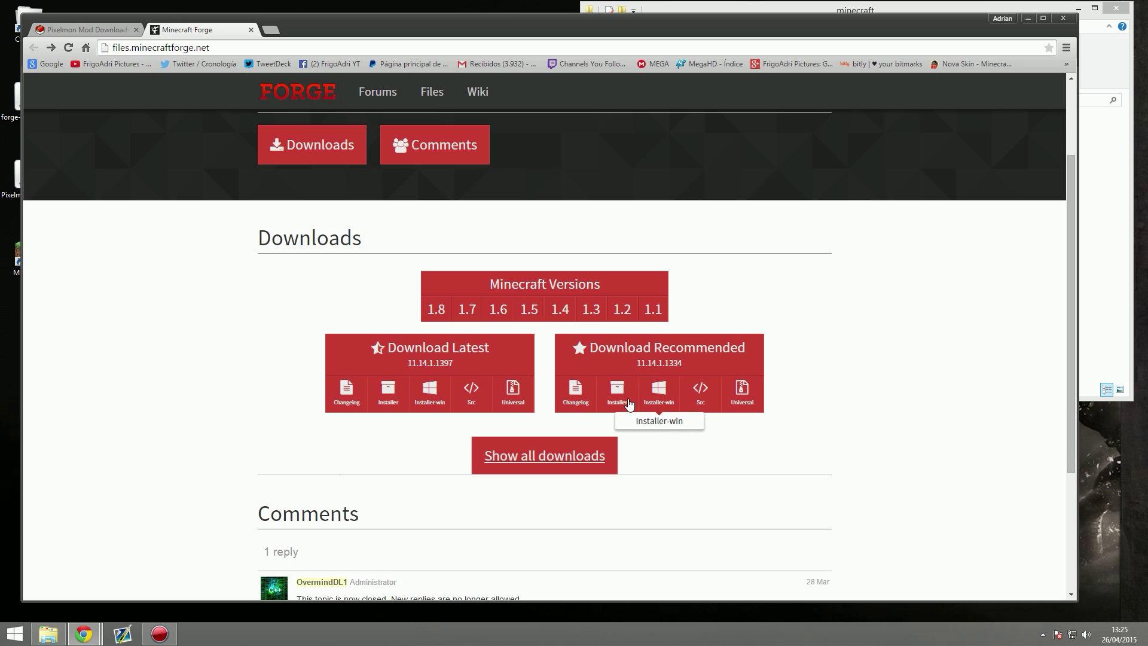
Step: Minimize the browser and run the Forge 1.8-11.14.1.1334 installer from the desktop with the Install client option
{"action": "left_click_drag", "start_coordinate": [327, 30], "coordinate": [381, 31]}
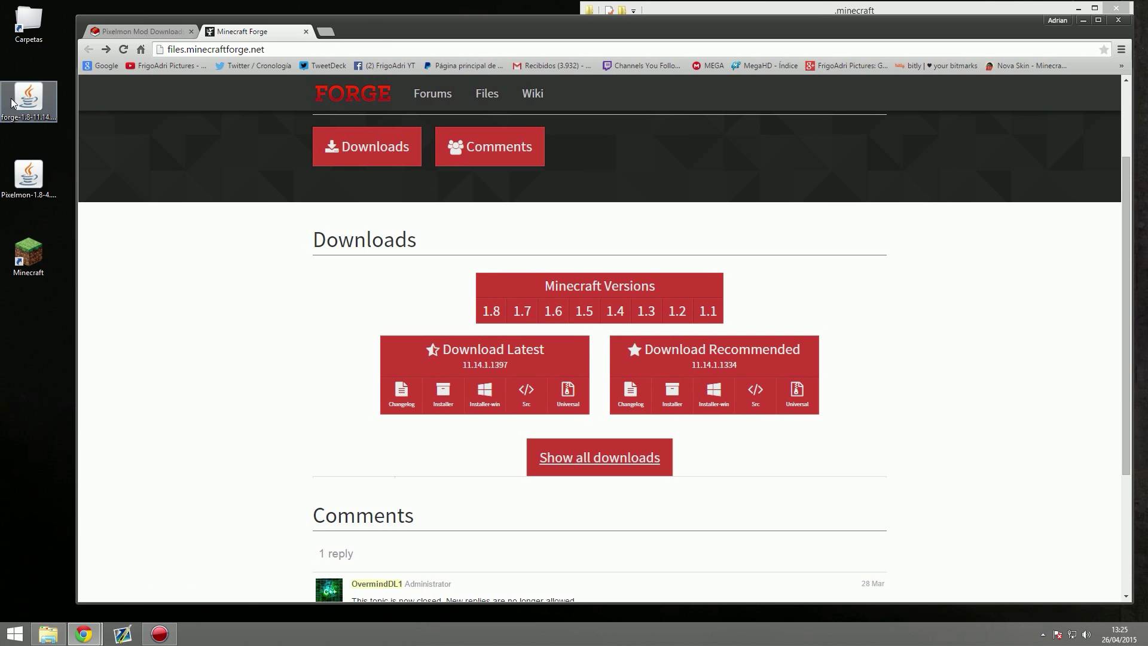
{"action": "left_click", "coordinate": [24, 114]}
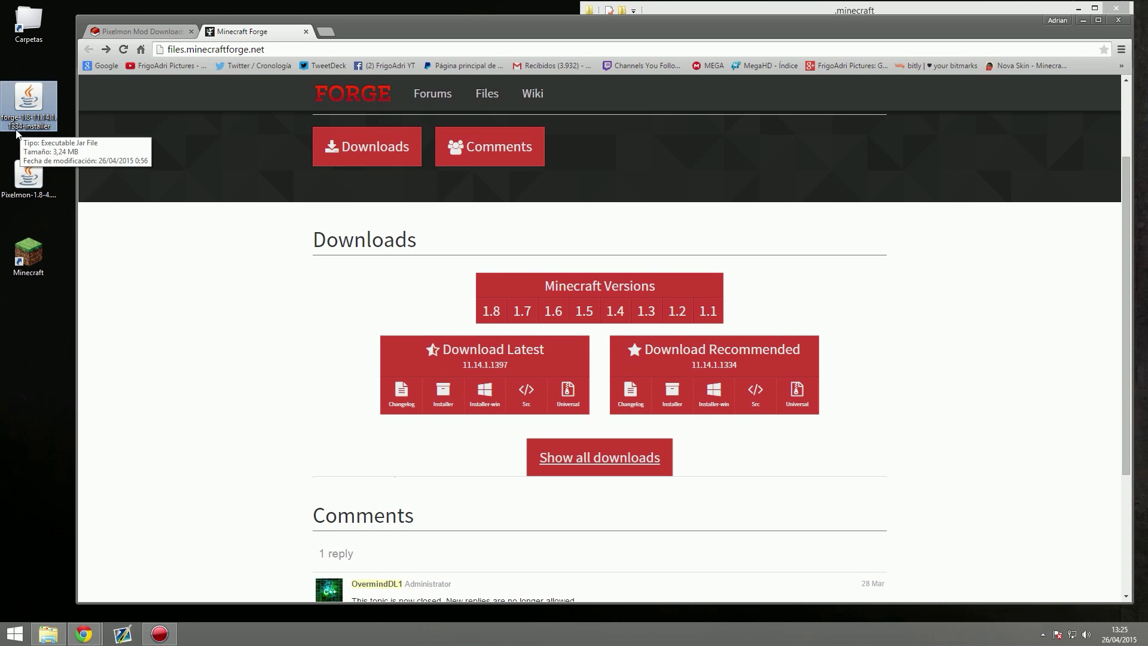
{"action": "left_click", "coordinate": [1083, 20]}
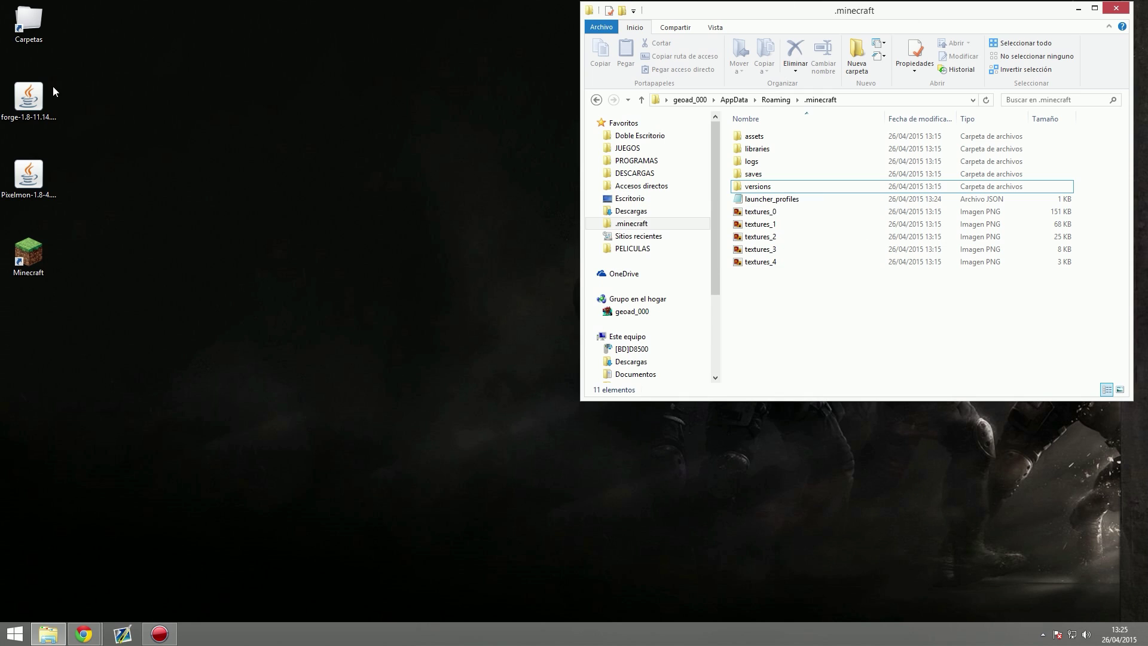
{"action": "left_click", "coordinate": [43, 94]}
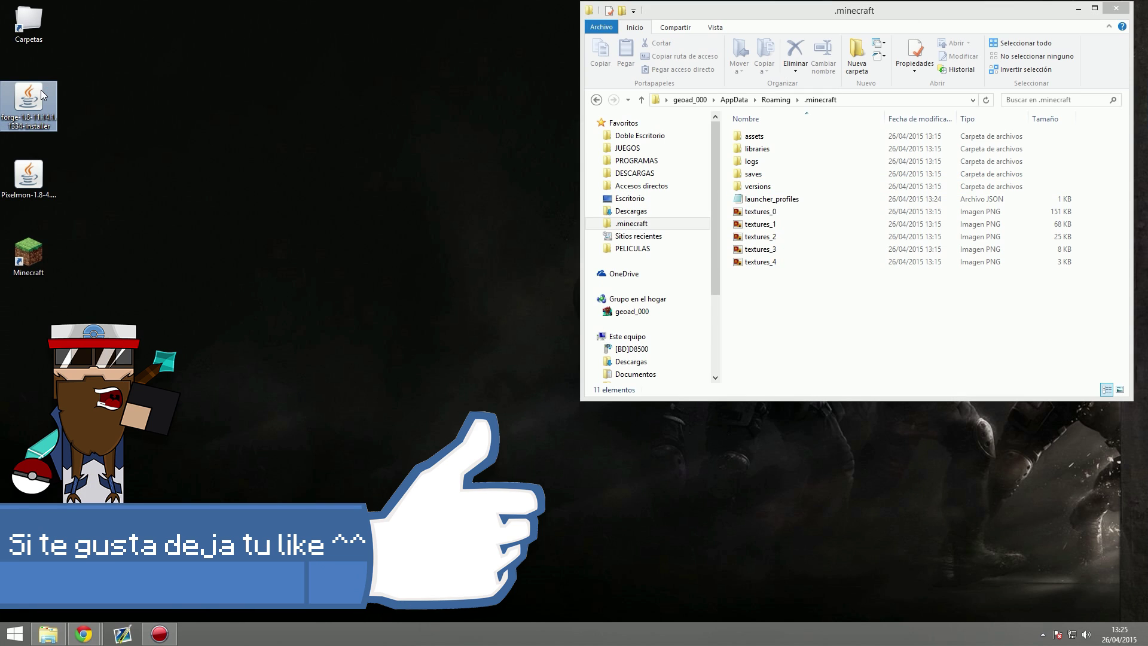
{"action": "double_click", "coordinate": [43, 93]}
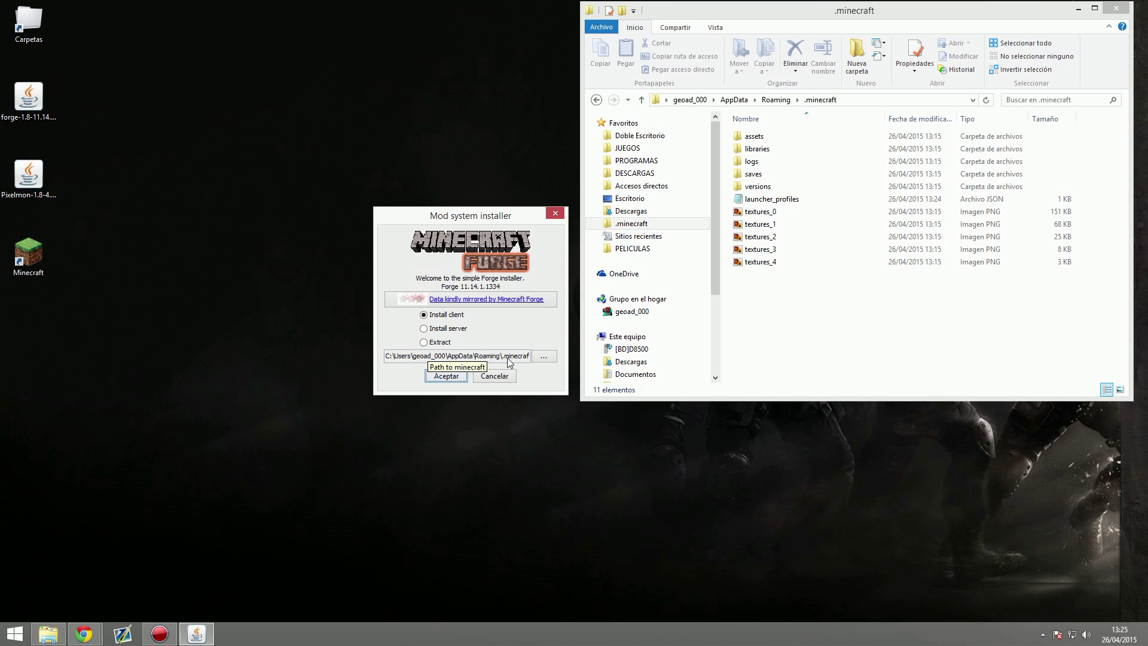
{"action": "left_click", "coordinate": [445, 376]}
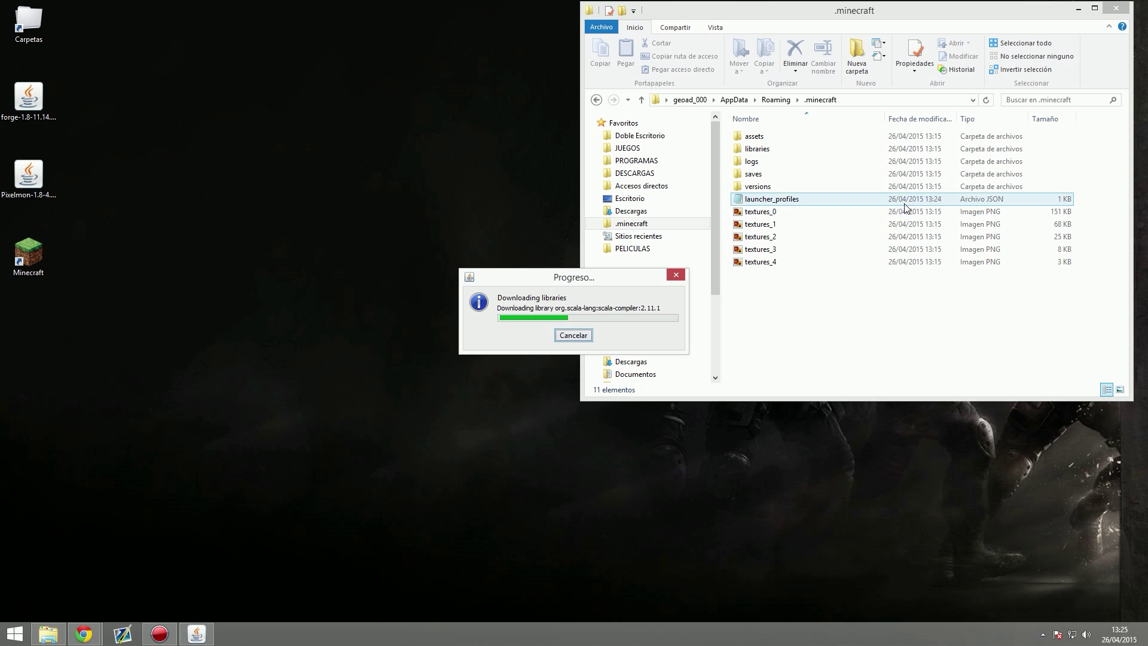
Step: Reopen the .minecraft folder from Roaming during the Forge installation and dismiss the installer's completion dialog
{"action": "left_click", "coordinate": [776, 100]}
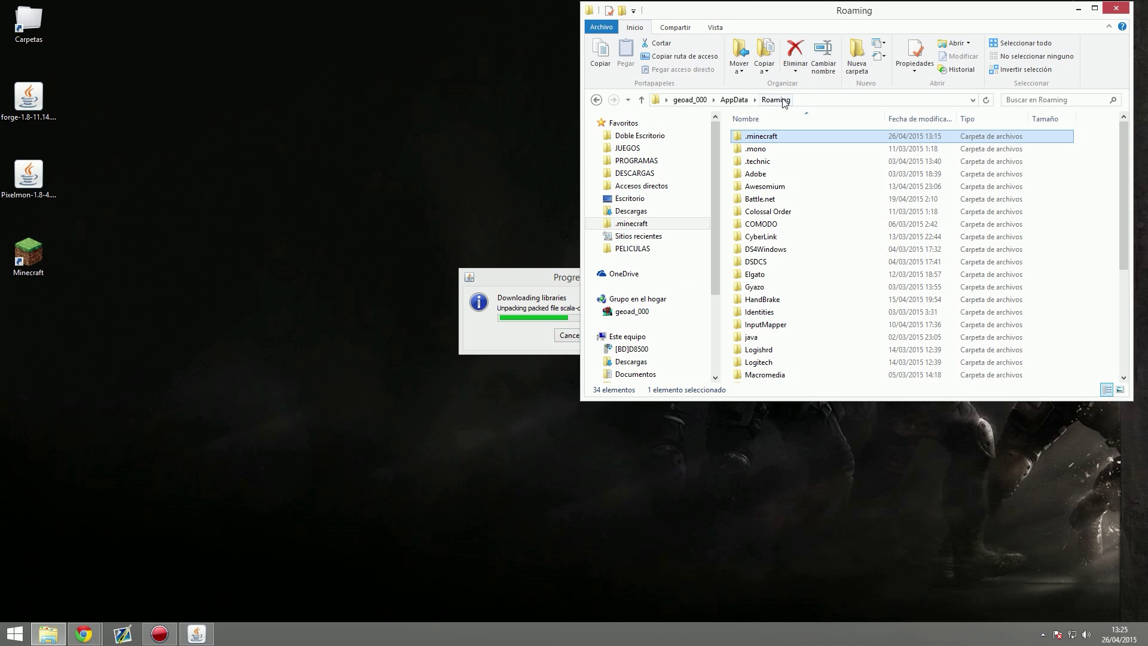
{"action": "double_click", "coordinate": [768, 138]}
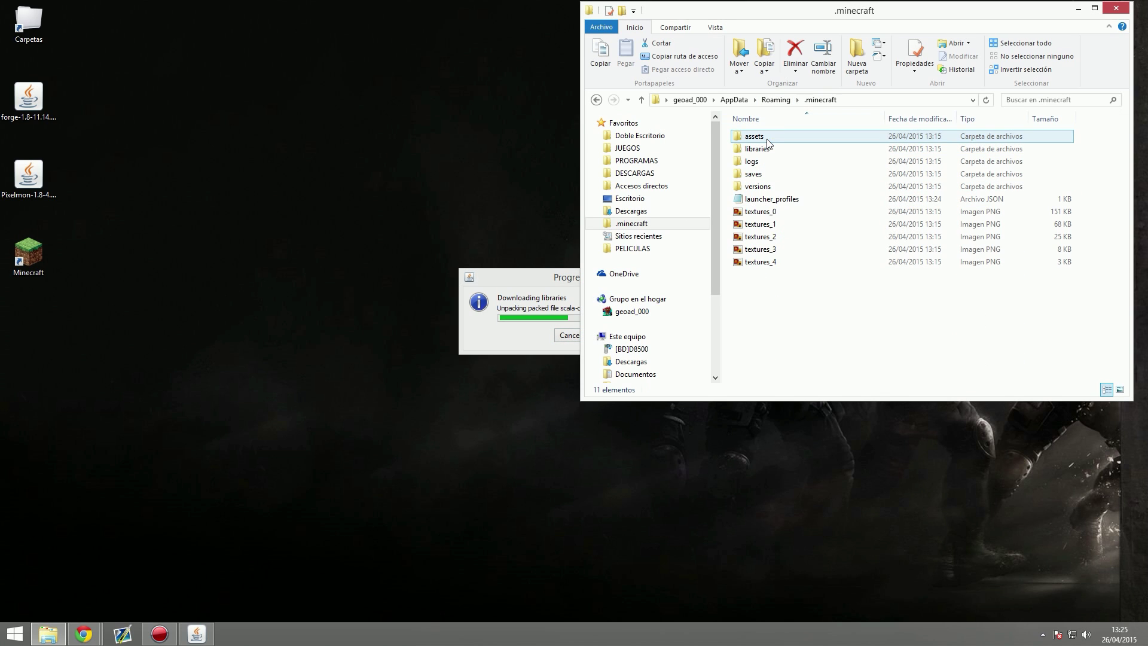
{"action": "left_click", "coordinate": [555, 270]}
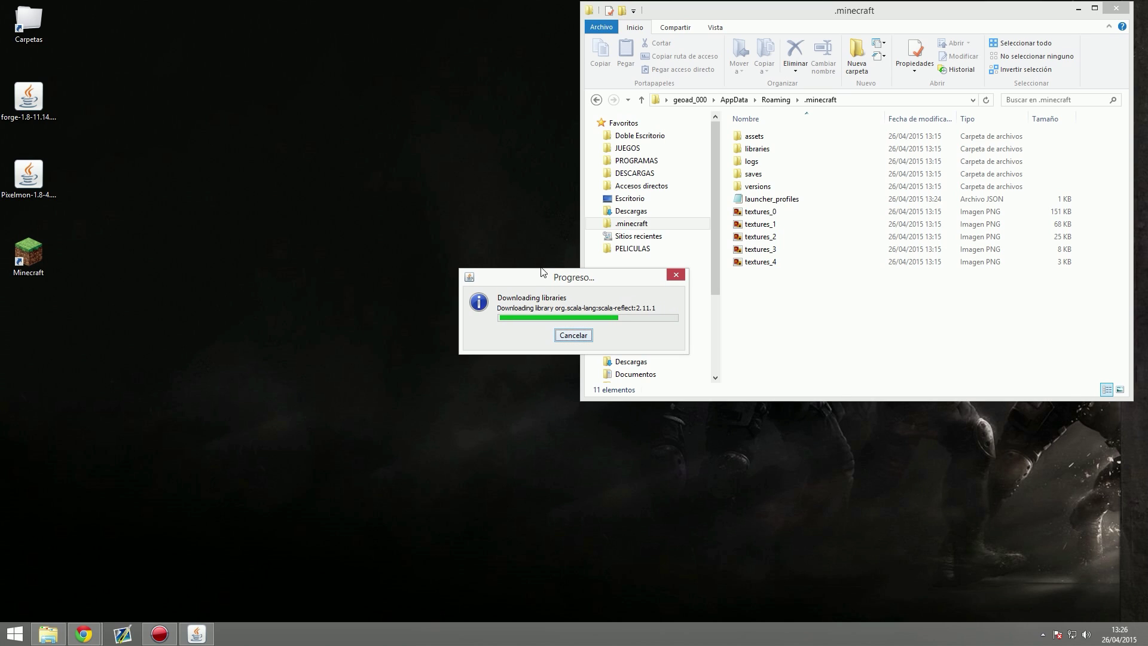
{"action": "left_click_drag", "start_coordinate": [555, 282], "coordinate": [439, 272]}
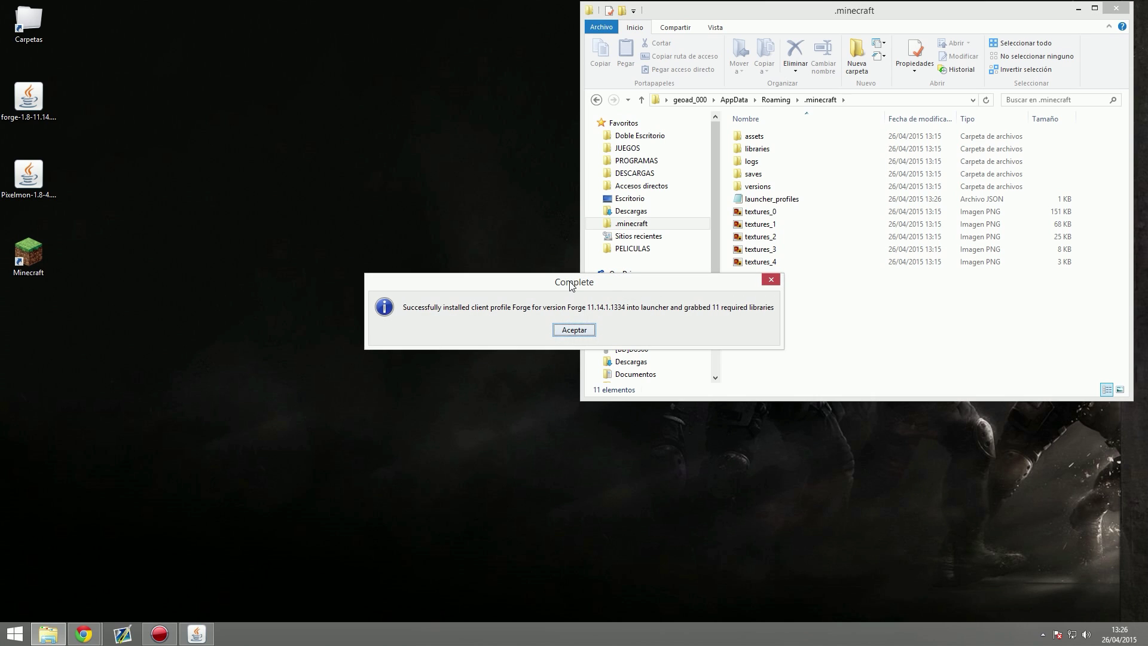
{"action": "left_click", "coordinate": [574, 330]}
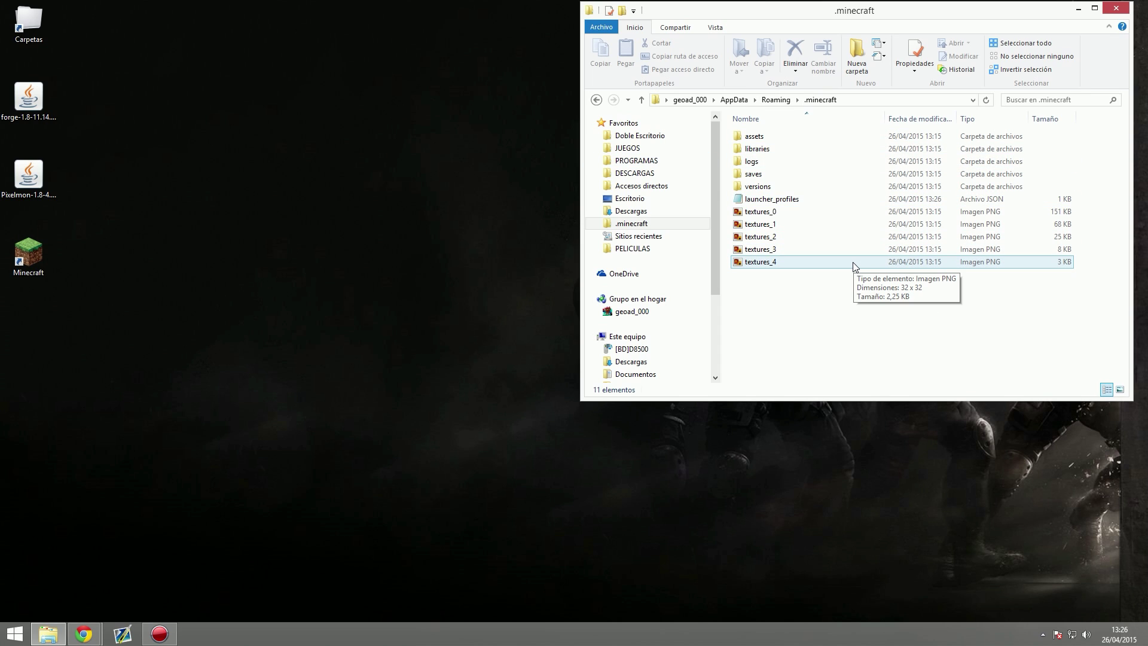
Step: Run Minecraft once from the launcher using the Forge profile, and close the game at its main menu
{"action": "double_click", "coordinate": [34, 262]}
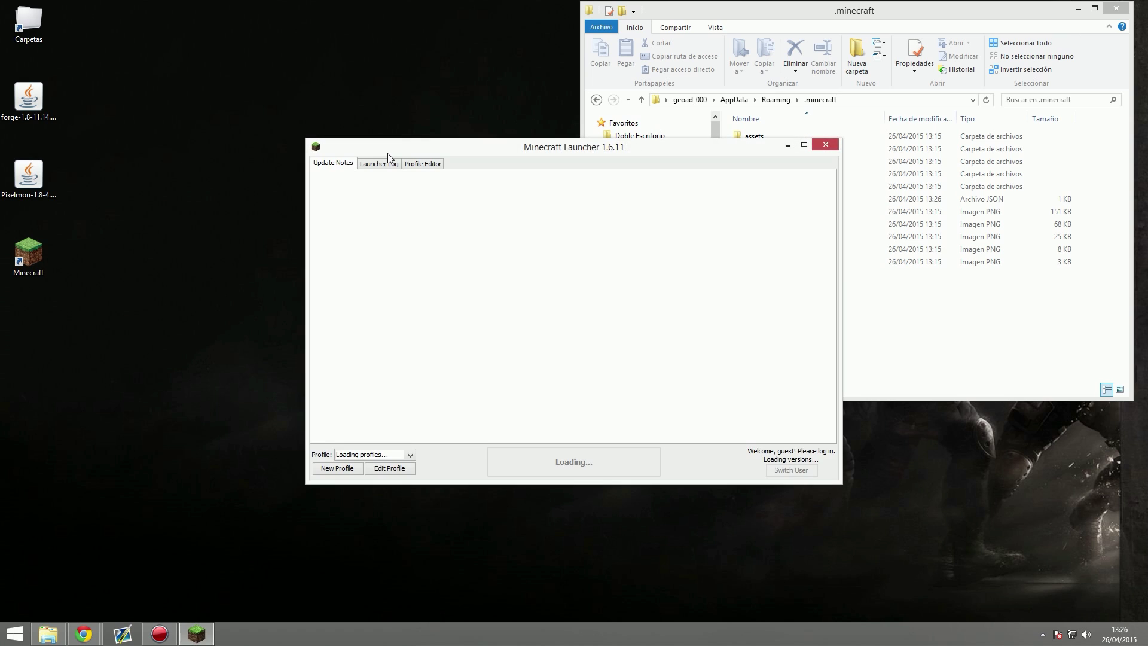
{"action": "left_click_drag", "start_coordinate": [450, 146], "coordinate": [412, 122]}
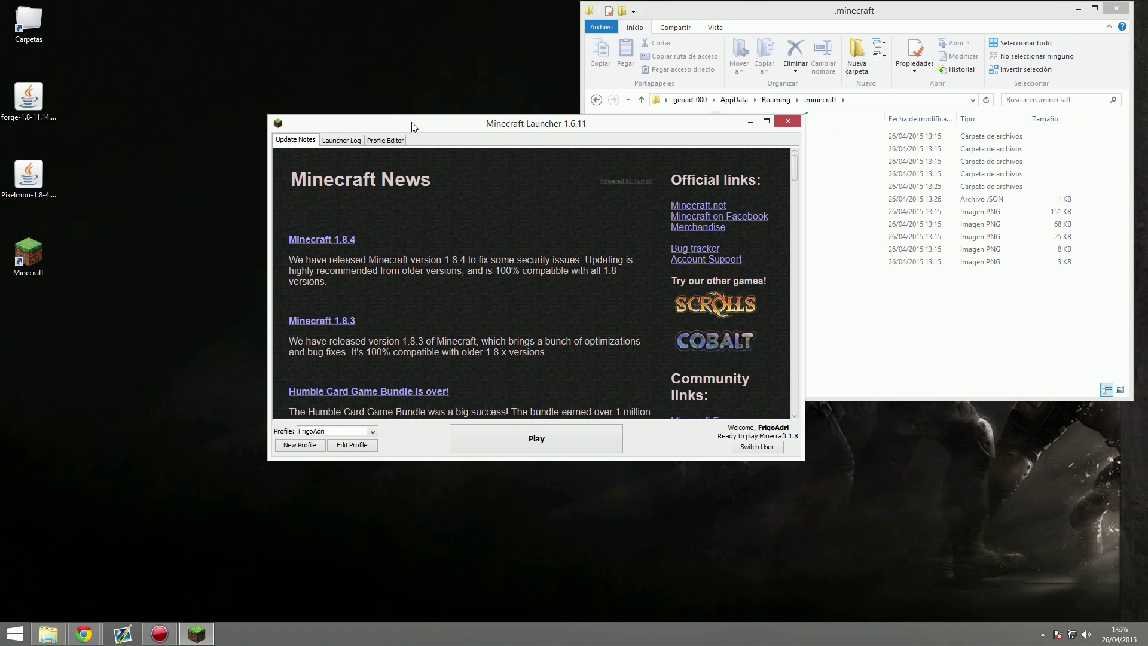
{"action": "left_click", "coordinate": [377, 430]}
{"action": "left_click", "coordinate": [330, 450]}
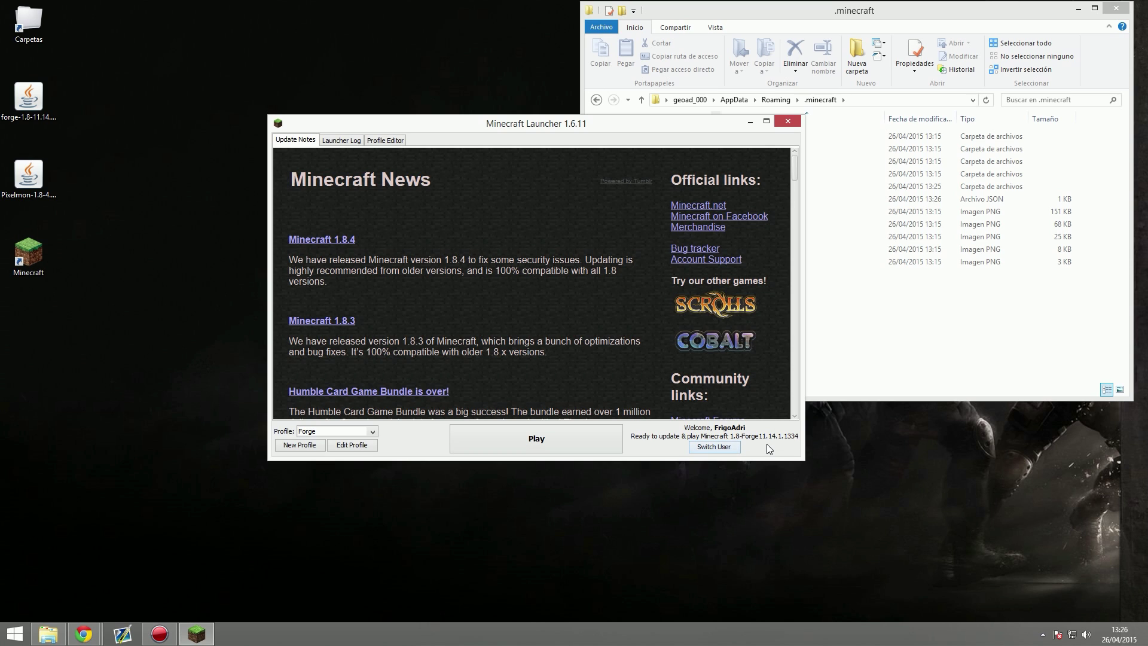
{"action": "left_click", "coordinate": [552, 432]}
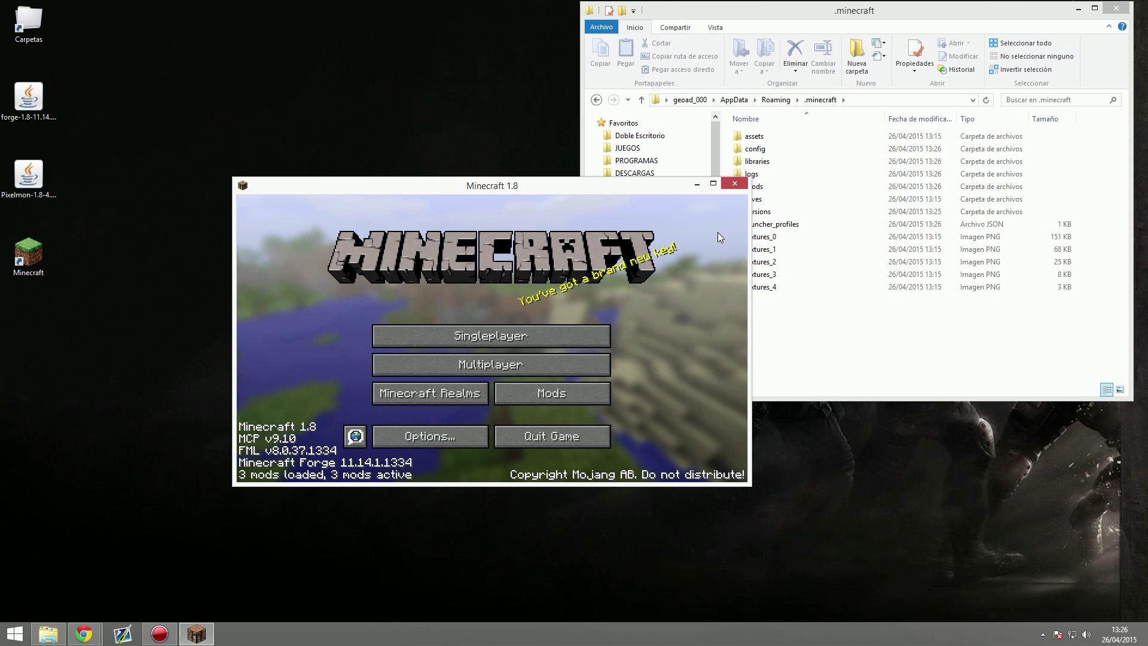
{"action": "left_click", "coordinate": [735, 183]}
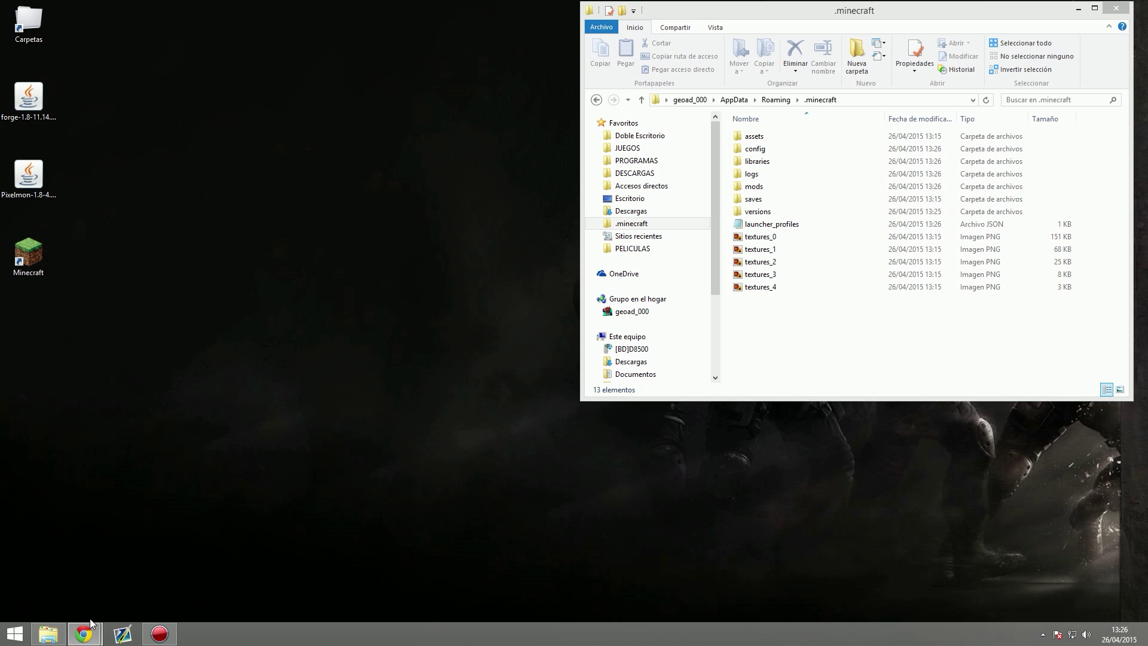
Step: Switch to Chrome, open the second download link of Pixelmon 4.0.2 for 1.8, and close its tab before minimizing the browser
{"action": "mouse_move", "coordinate": [91, 624]}
{"action": "left_click", "coordinate": [210, 556]}
{"action": "left_click", "coordinate": [139, 31]}
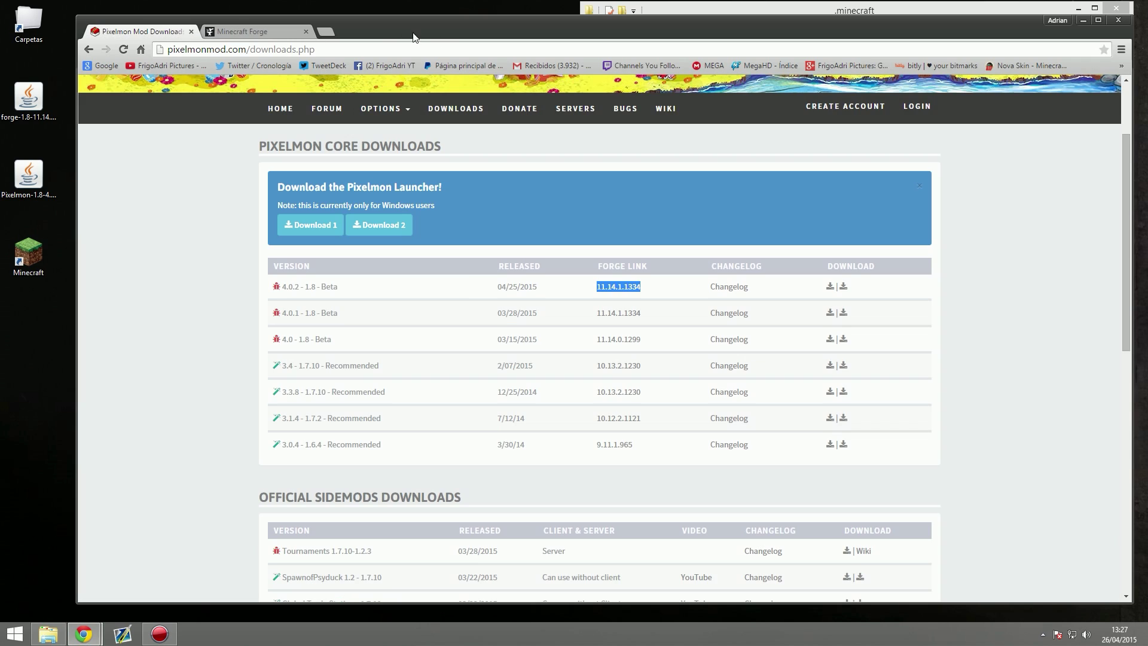
{"action": "left_click_drag", "start_coordinate": [447, 36], "coordinate": [421, 36]}
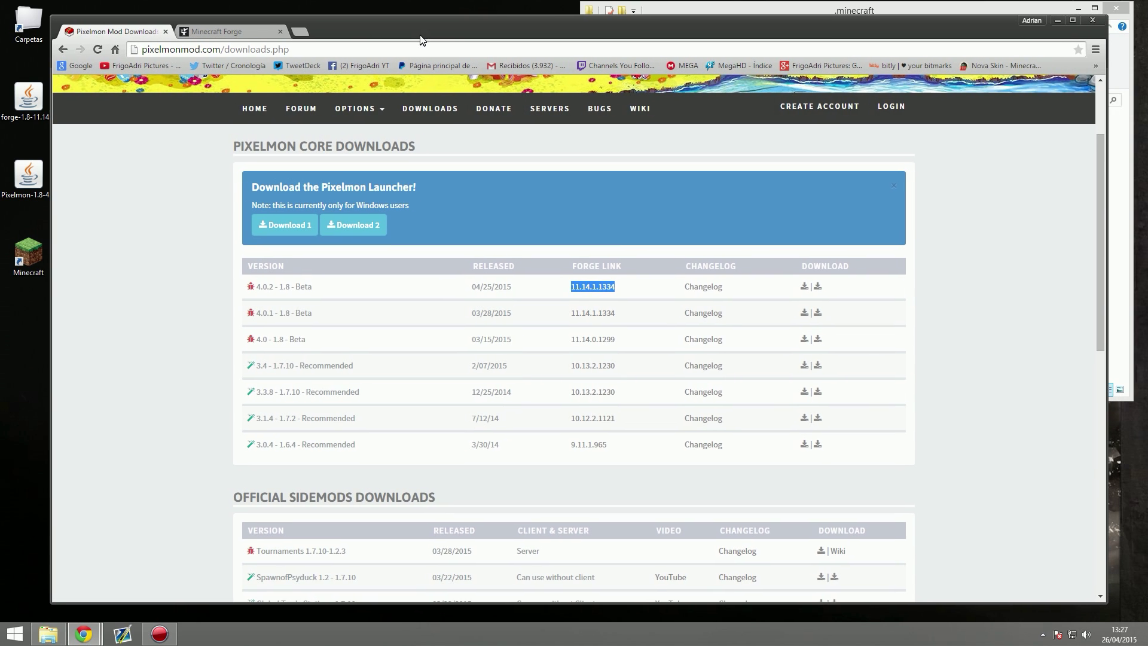
{"action": "left_click", "coordinate": [818, 287]}
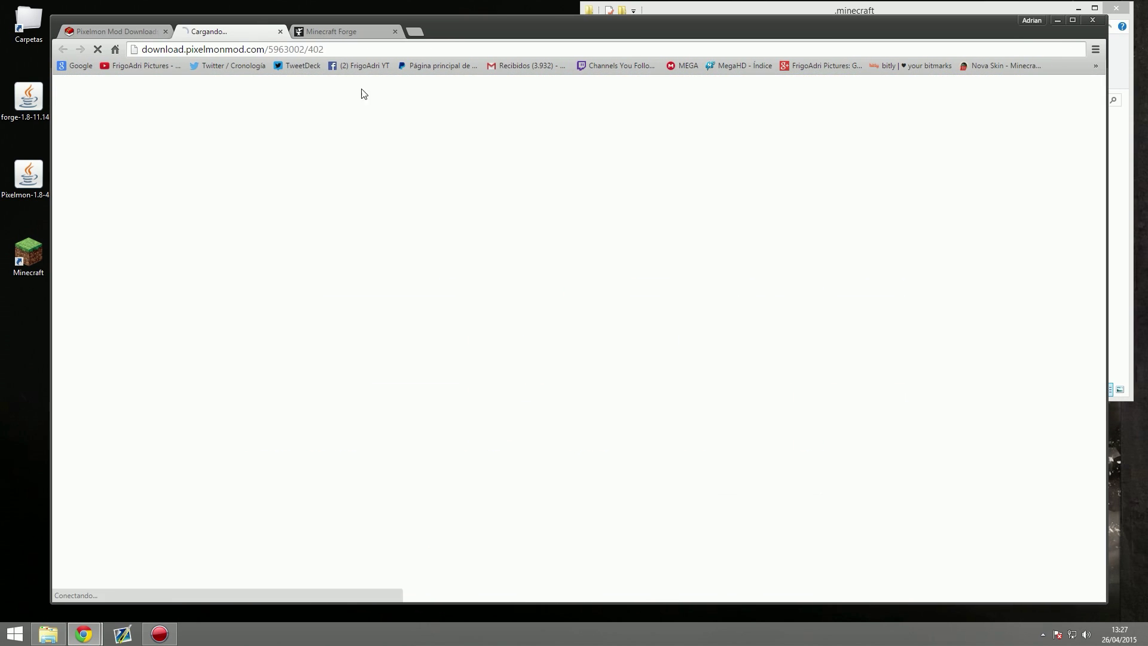
{"action": "left_click", "coordinate": [282, 33]}
{"action": "left_click", "coordinate": [525, 182]}
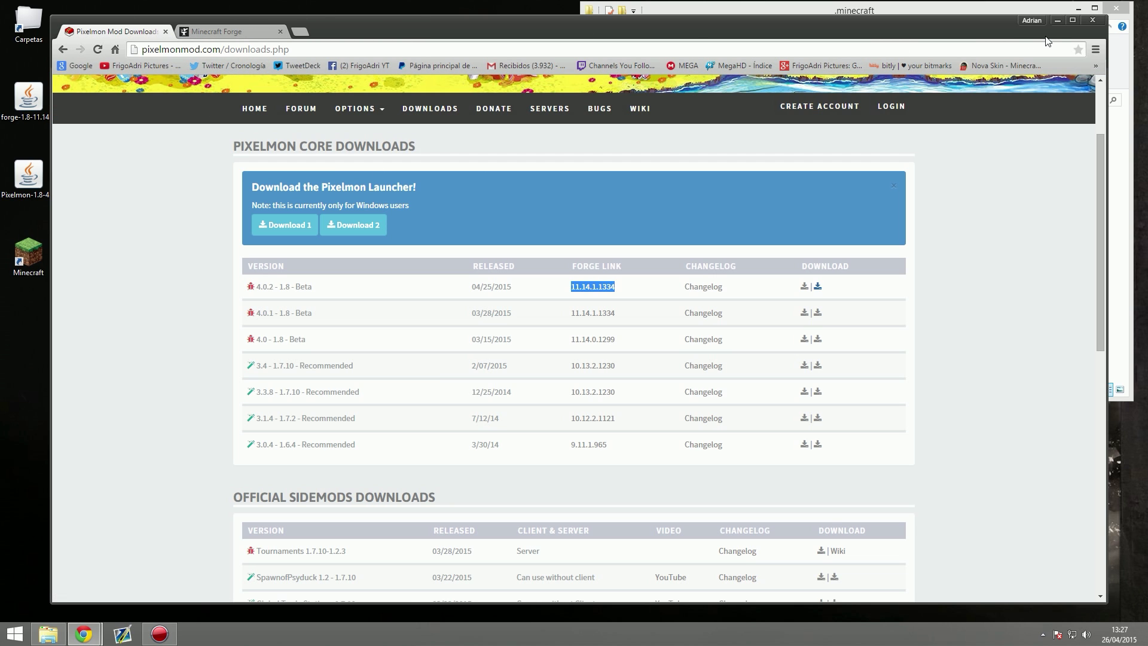
{"action": "left_click", "coordinate": [1056, 21]}
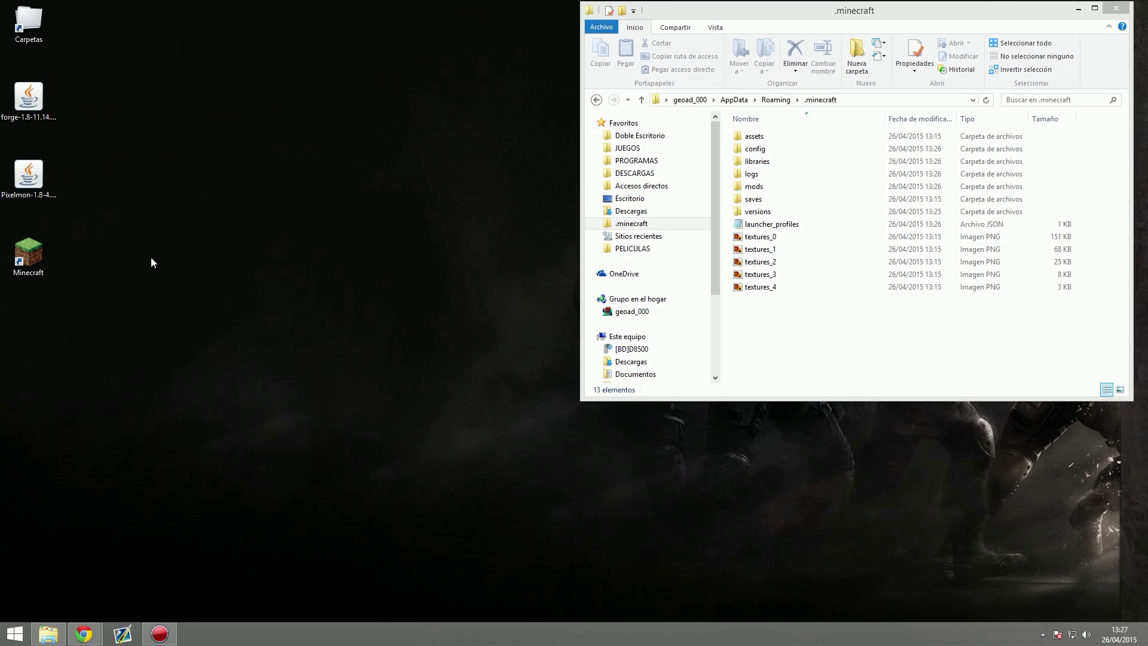
Step: Move the Pixelmon-1.8-4.0.2-universal file from the desktop into the mods folder inside .minecraft
{"action": "left_click", "coordinate": [36, 192]}
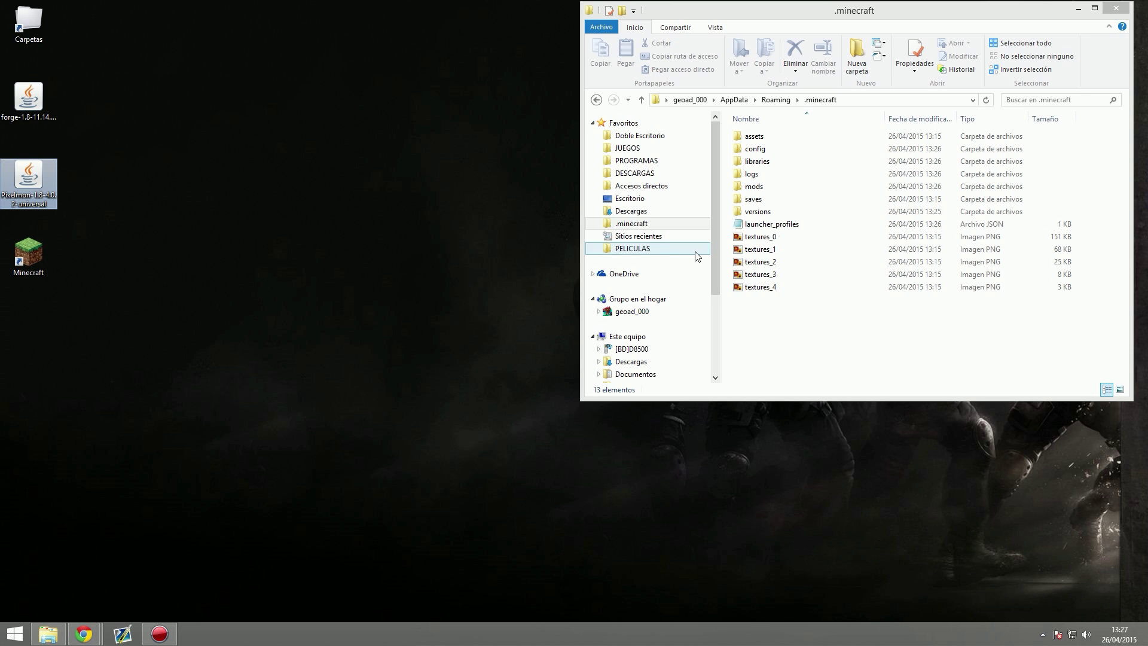
{"action": "left_click_drag", "start_coordinate": [905, 13], "coordinate": [640, 47]}
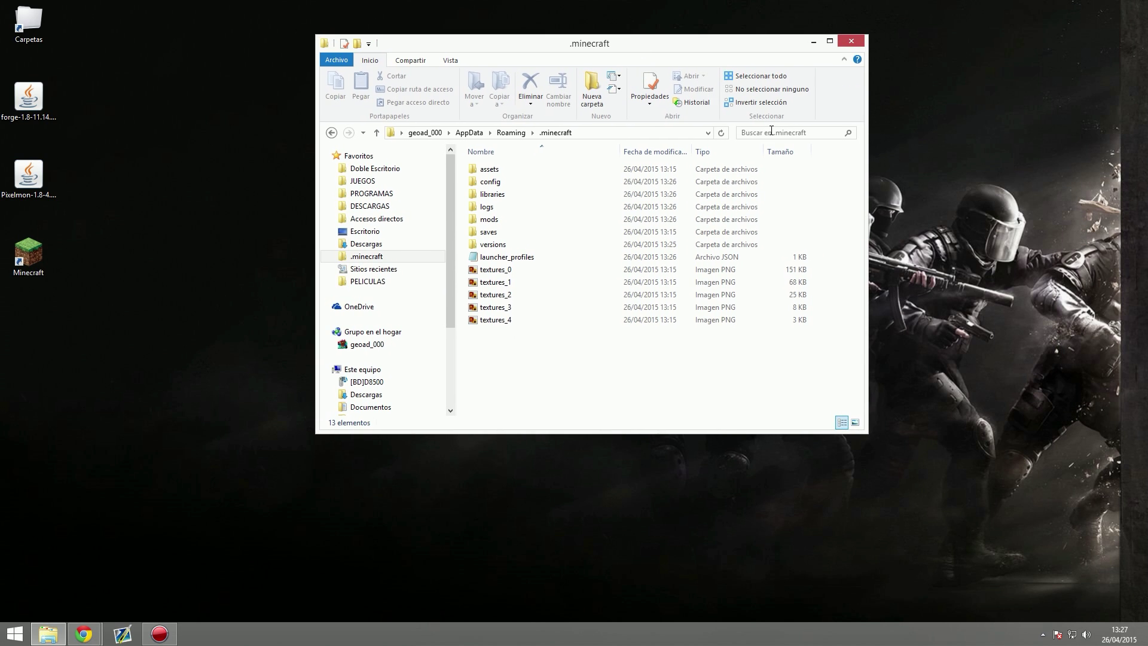
{"action": "double_click", "coordinate": [491, 221]}
{"action": "left_click", "coordinate": [30, 178]}
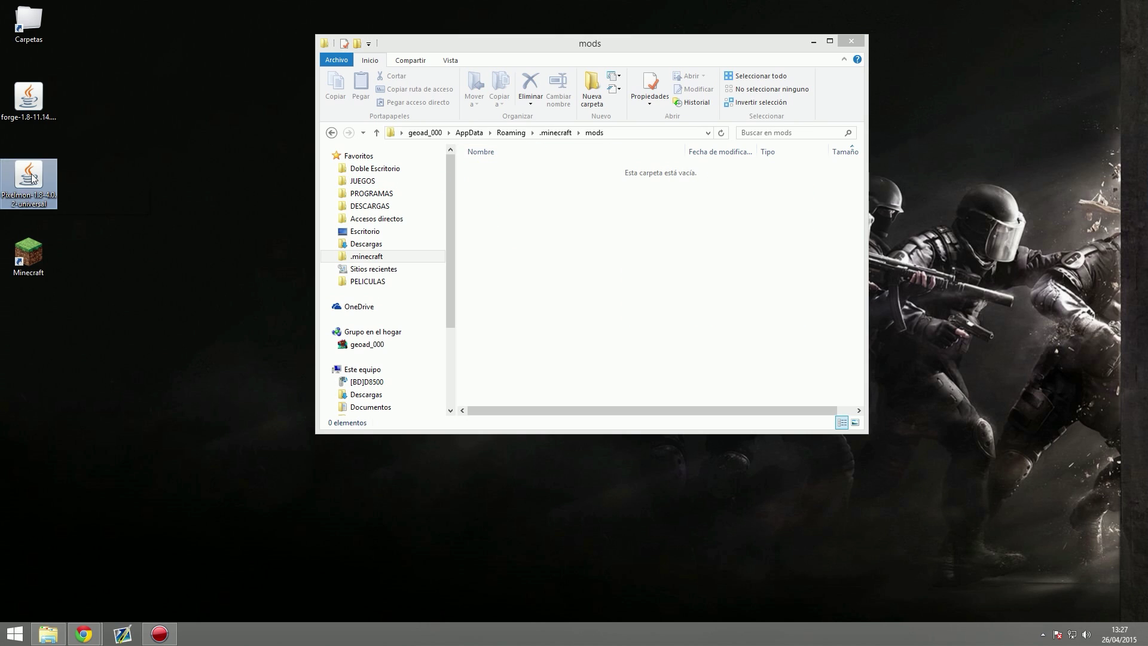
{"action": "left_click_drag", "start_coordinate": [44, 181], "coordinate": [562, 217]}
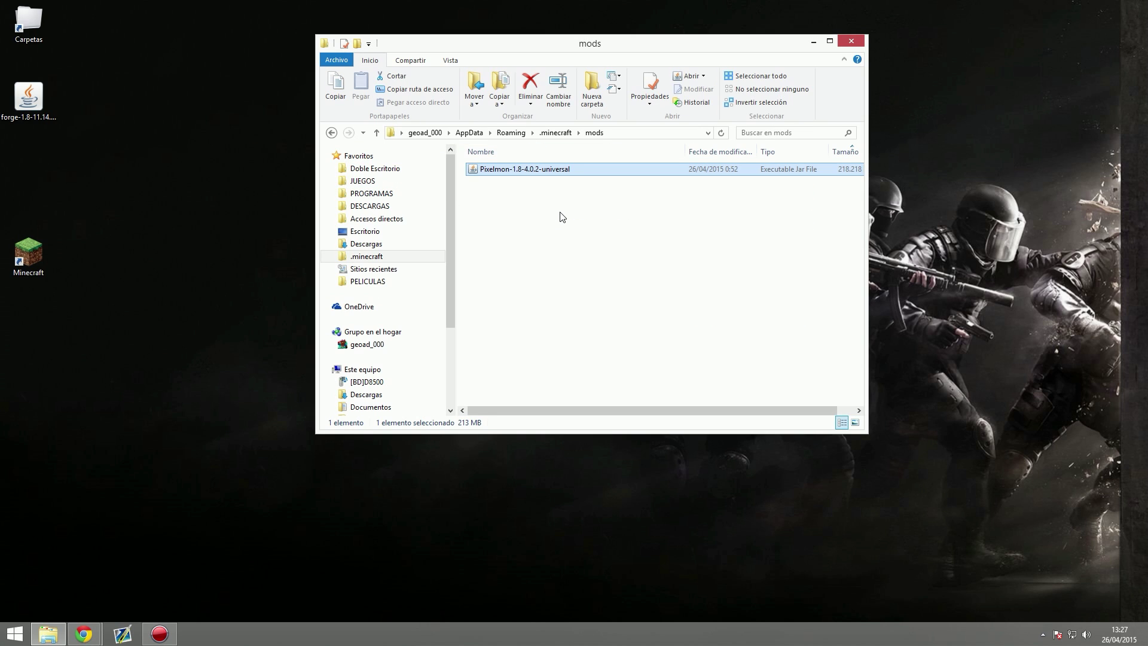
Step: Launch Minecraft with the Forge profile and check the Pixelmon entry in the mod list before returning to the main menu
{"action": "double_click", "coordinate": [35, 268]}
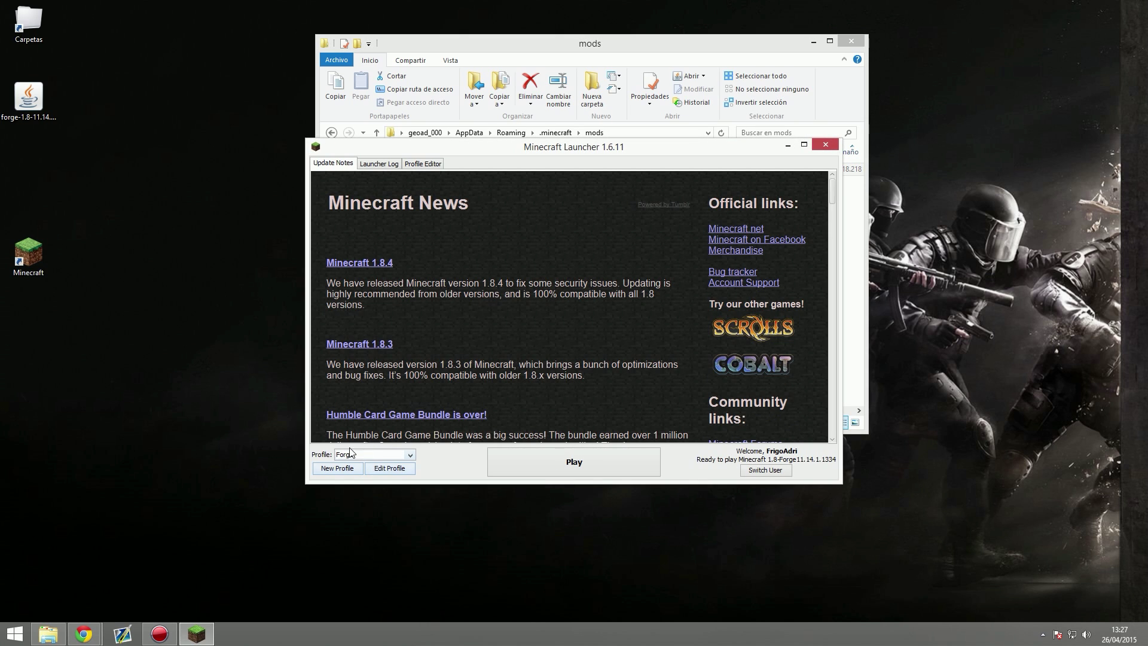
{"action": "left_click", "coordinate": [618, 460]}
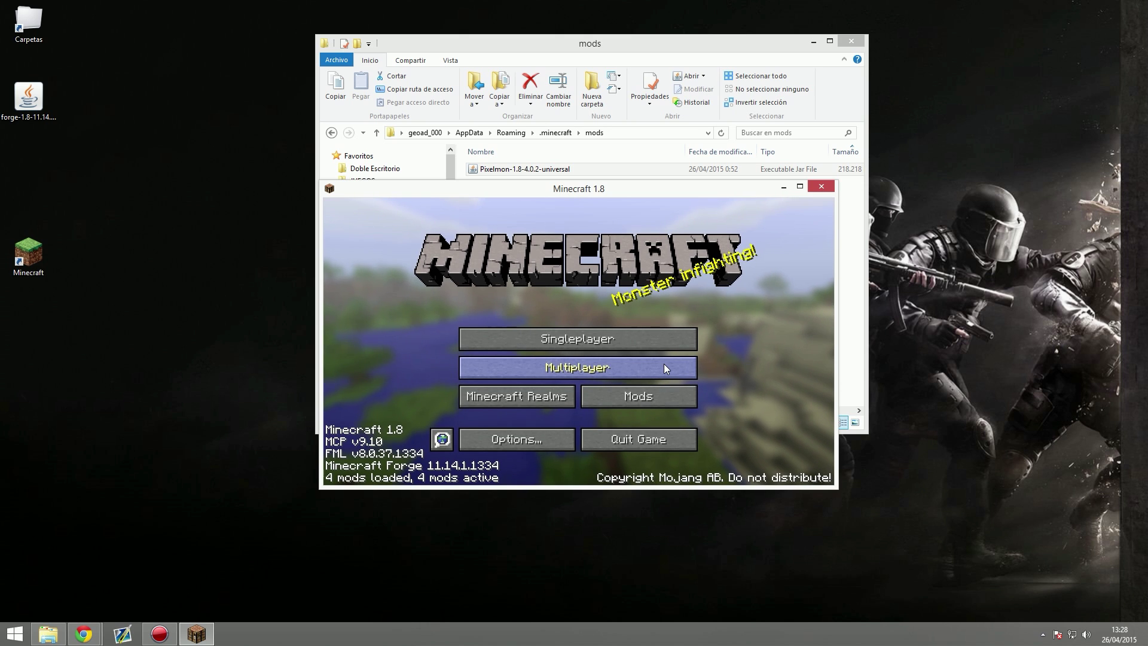
{"action": "left_click", "coordinate": [800, 187]}
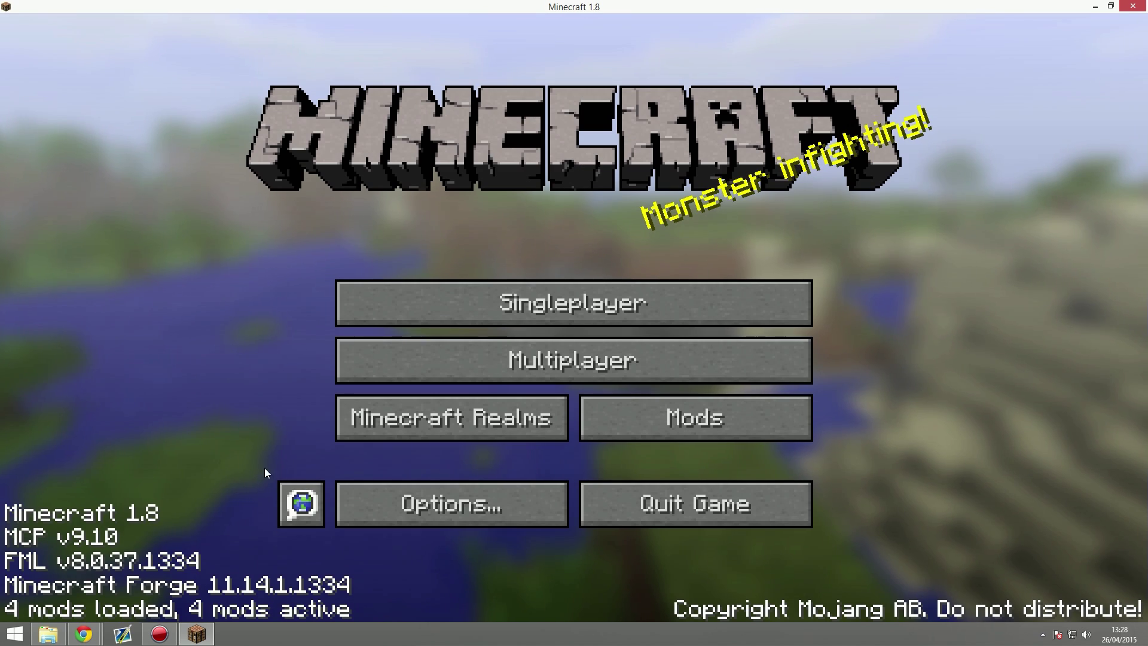
{"action": "left_click", "coordinate": [1110, 6]}
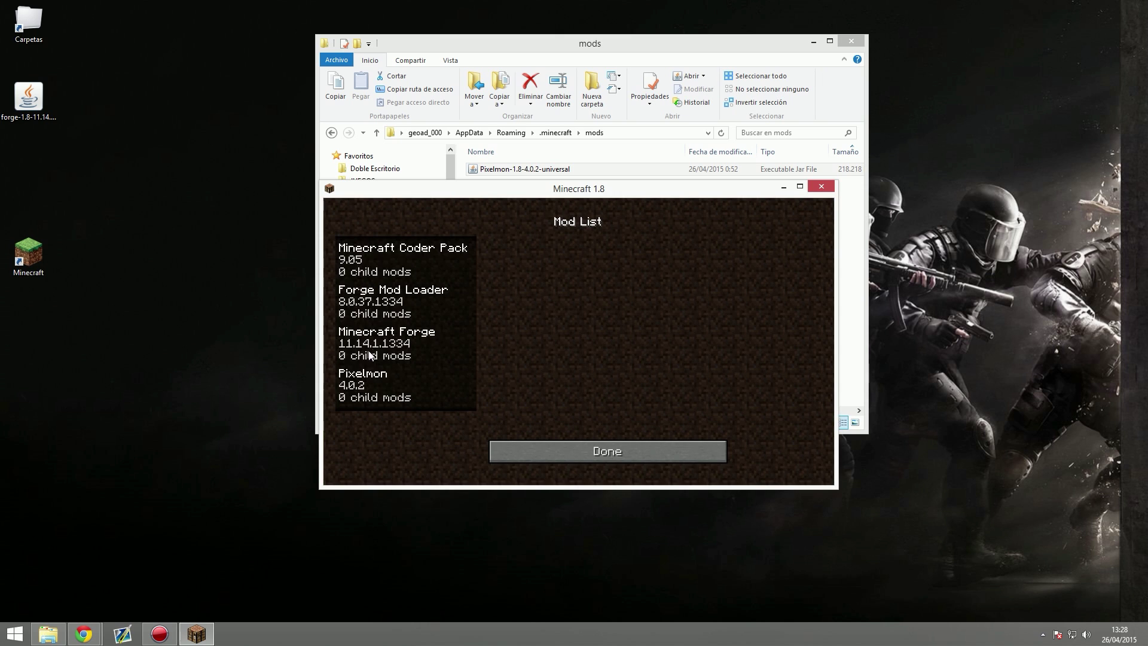
{"action": "left_click", "coordinate": [372, 379]}
{"action": "left_click", "coordinate": [585, 457]}
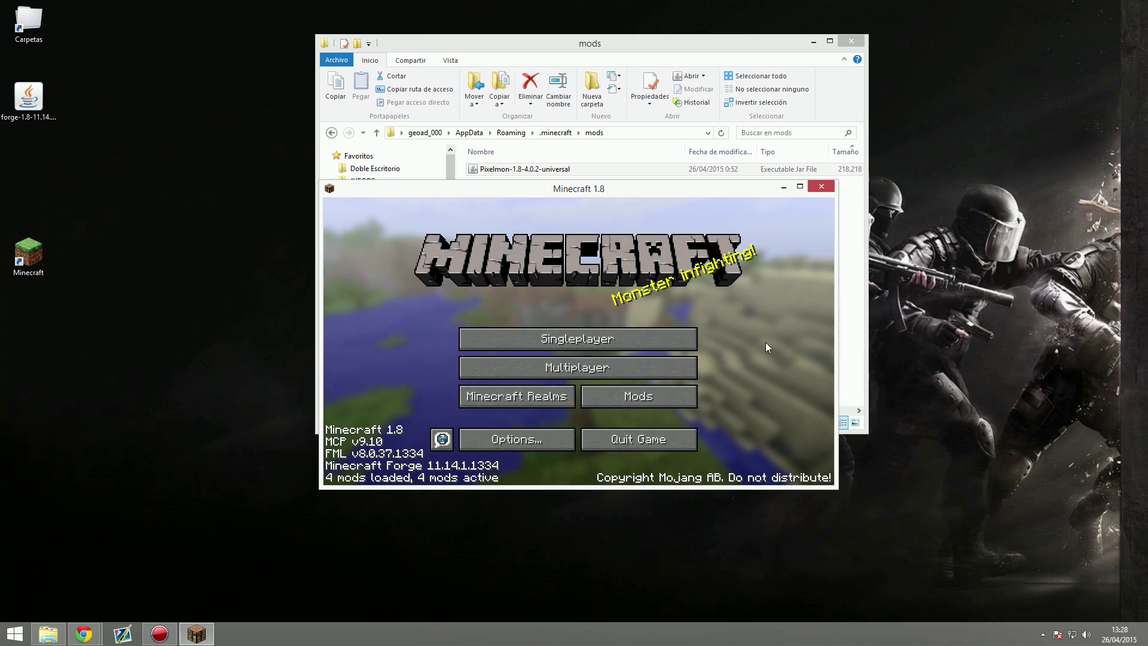
Step: Create a singleplayer world named New World, switching its game mode away from Survival
{"action": "left_click", "coordinate": [556, 342]}
{"action": "left_click", "coordinate": [686, 429]}
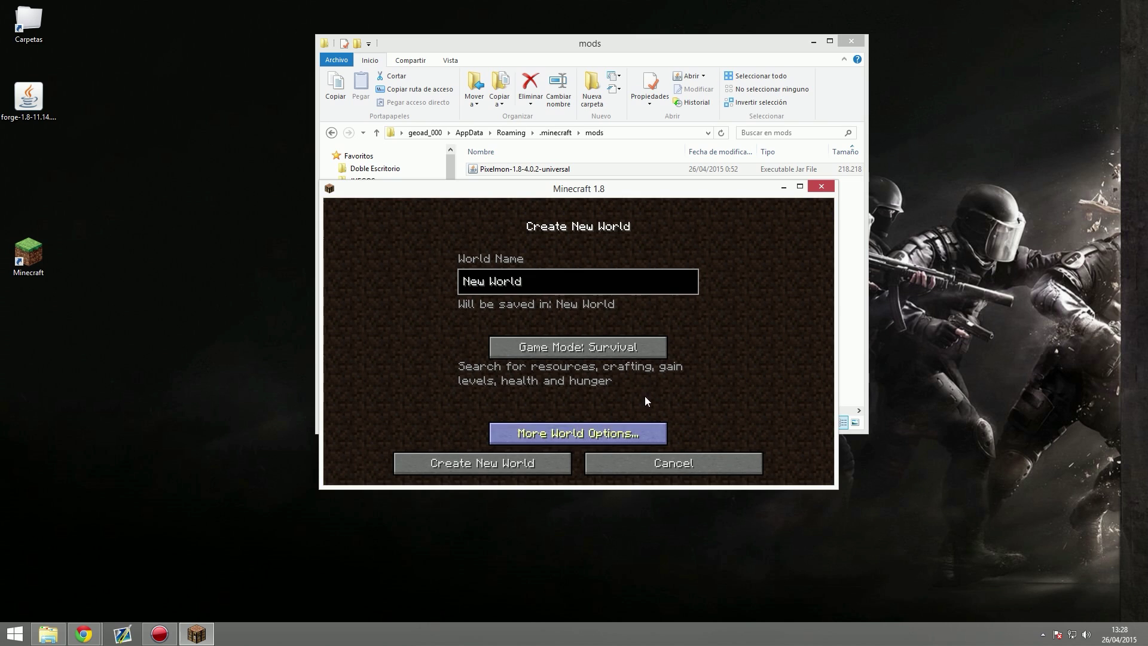
{"action": "left_click", "coordinate": [581, 352]}
{"action": "left_click", "coordinate": [496, 469]}
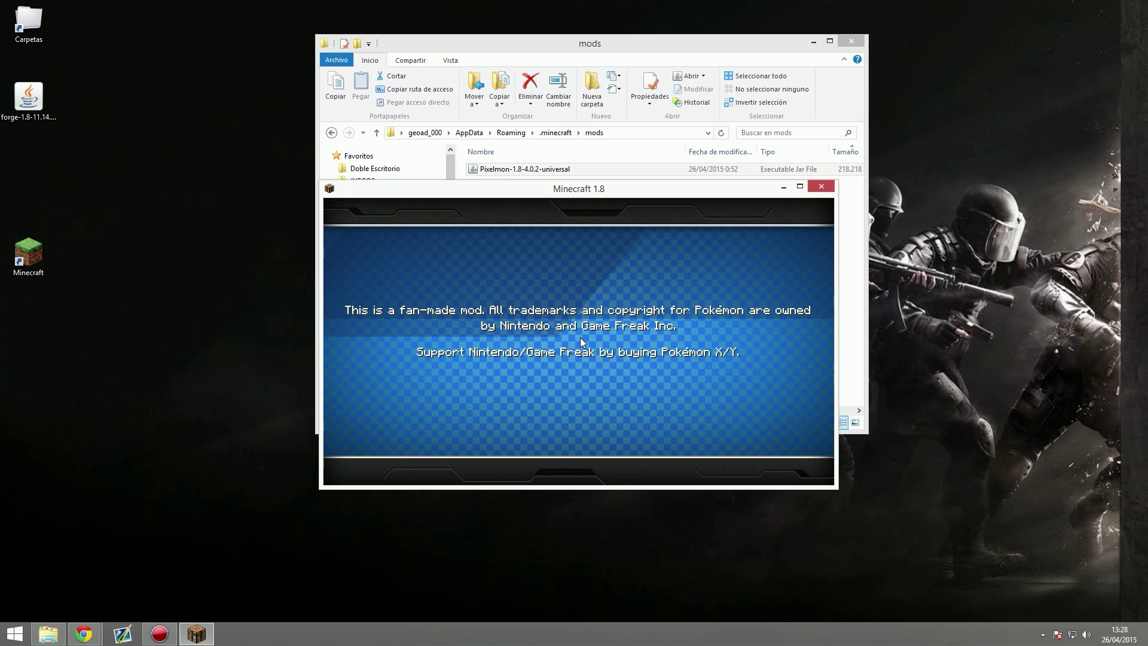
Step: Choose Bulbasaur as the starter Pokémon, send it out in the world and retrieve it
{"action": "left_click", "coordinate": [367, 324]}
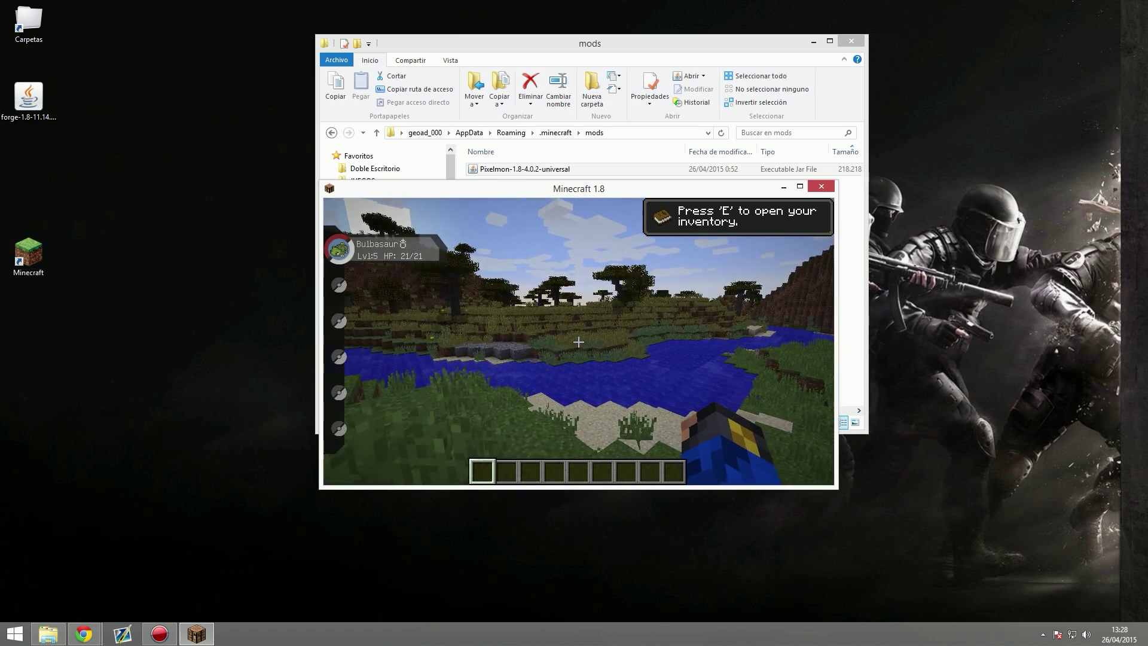
{"action": "key", "text": "r"}
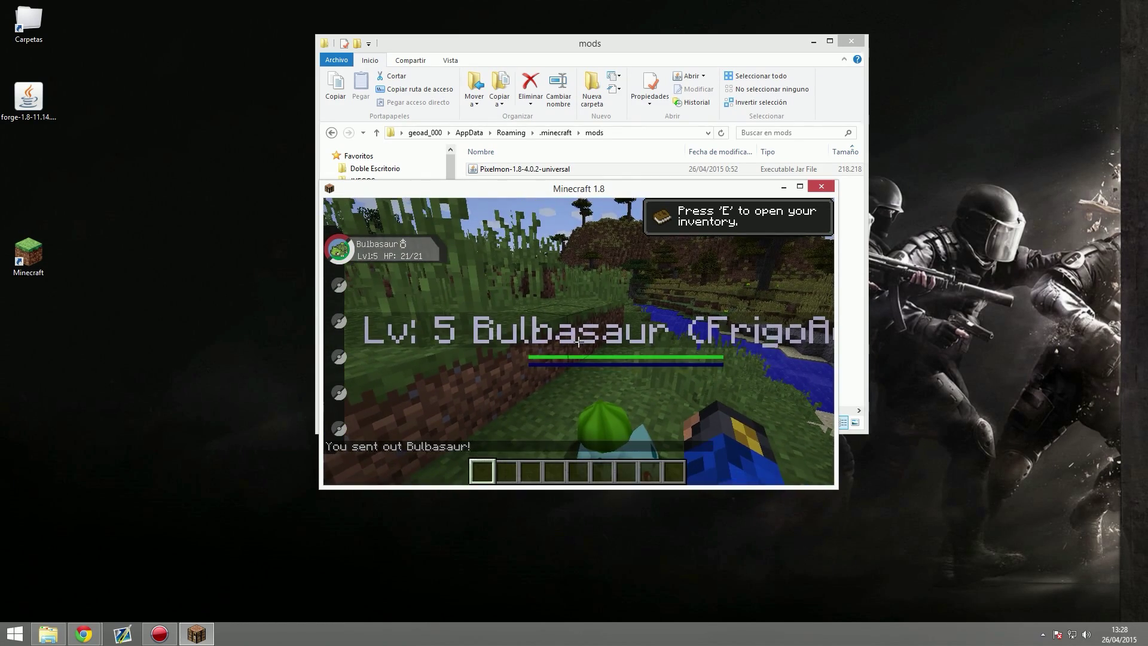
{"action": "key", "text": "r"}
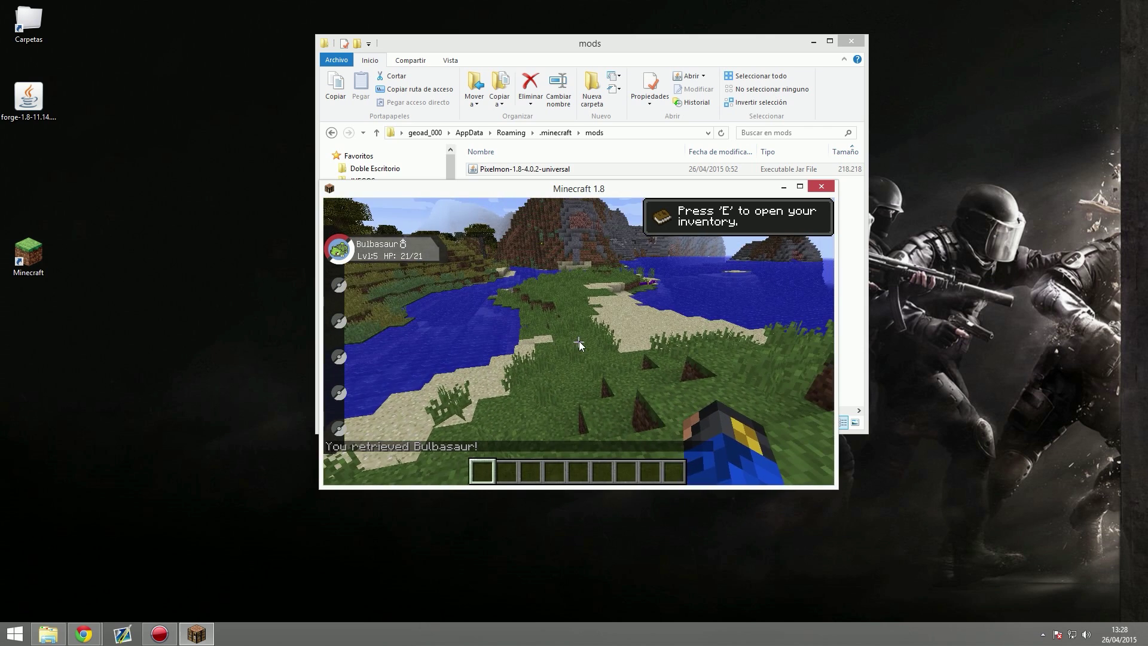
Step: Close the game and go back from the mods folder to the .minecraft folder
{"action": "key", "text": "e"}
{"action": "left_click", "coordinate": [821, 187]}
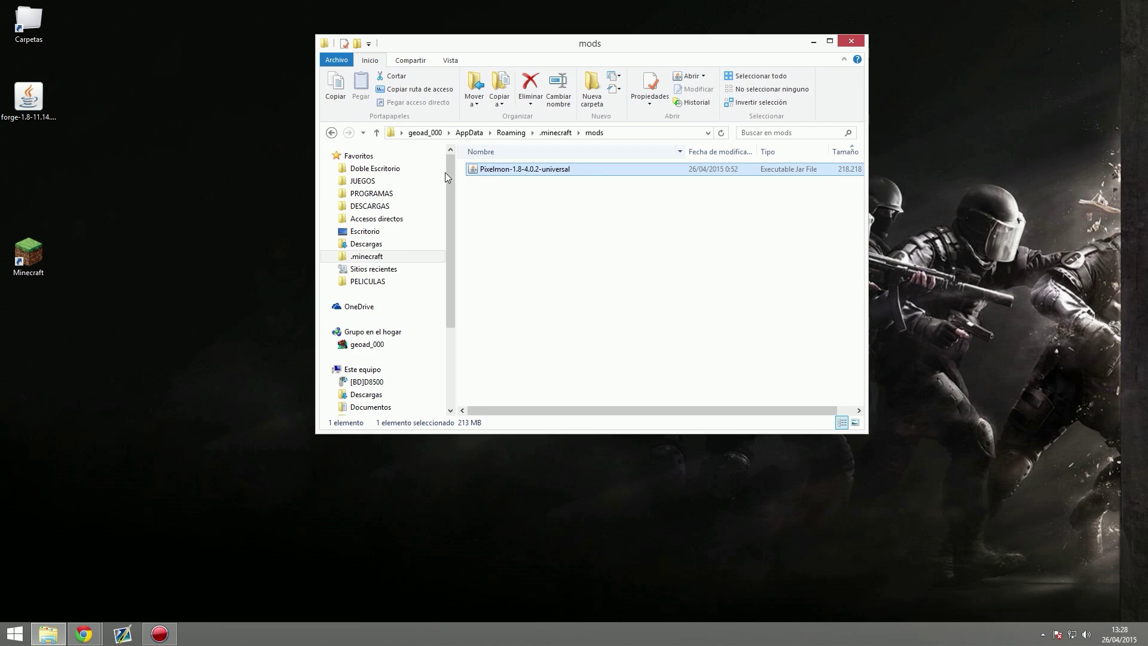
{"action": "left_click", "coordinate": [333, 134]}
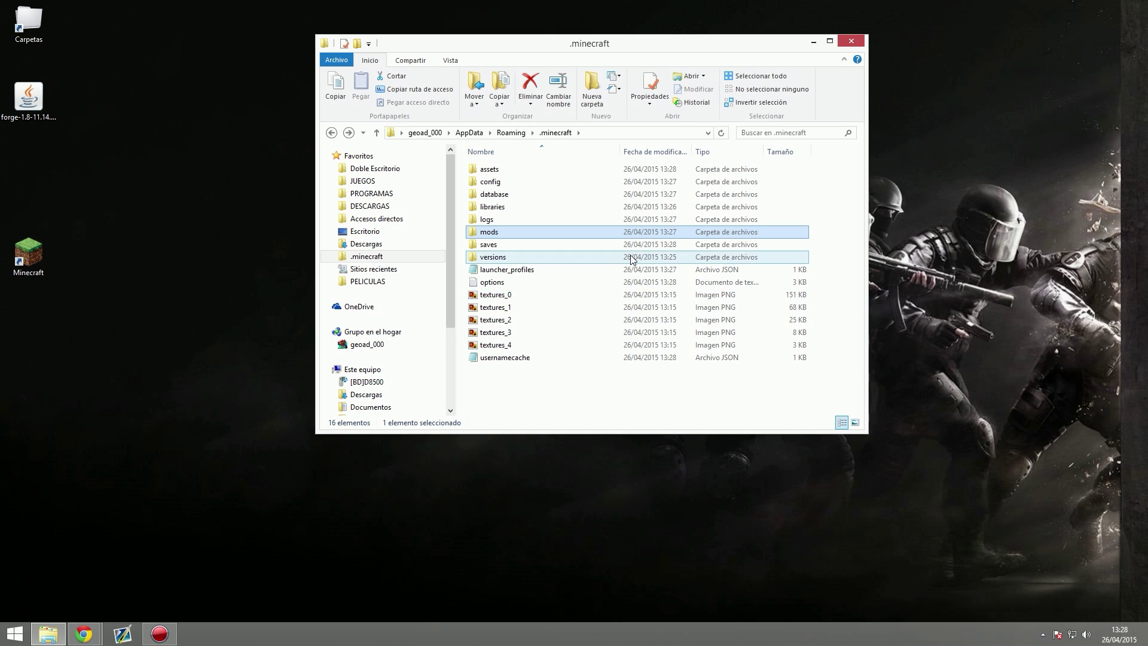